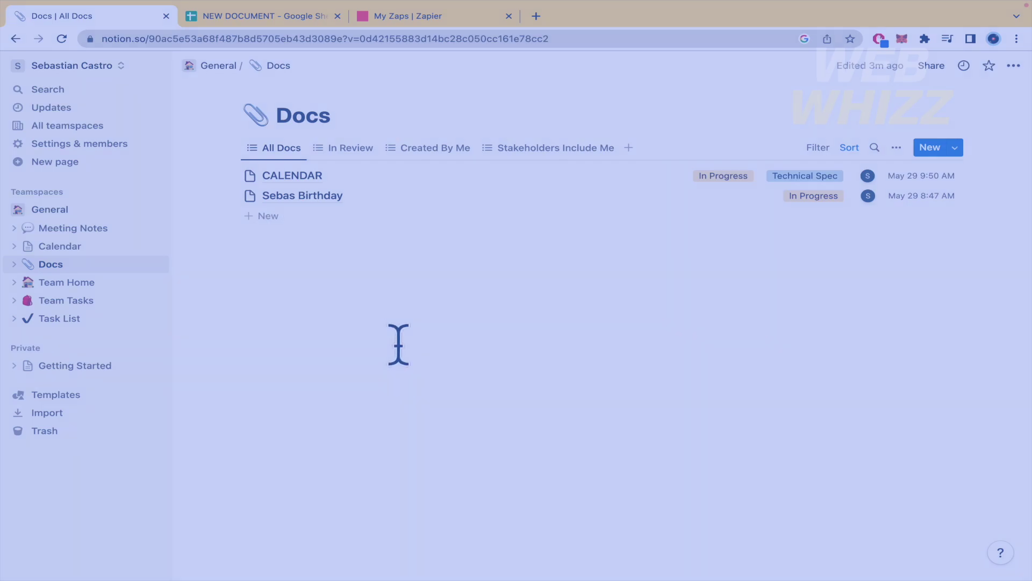
# Review the empty NEW DOCUMENT spreadsheet and the Zaps list, ending on the Notion Docs database.
pyautogui.click(295, 18)
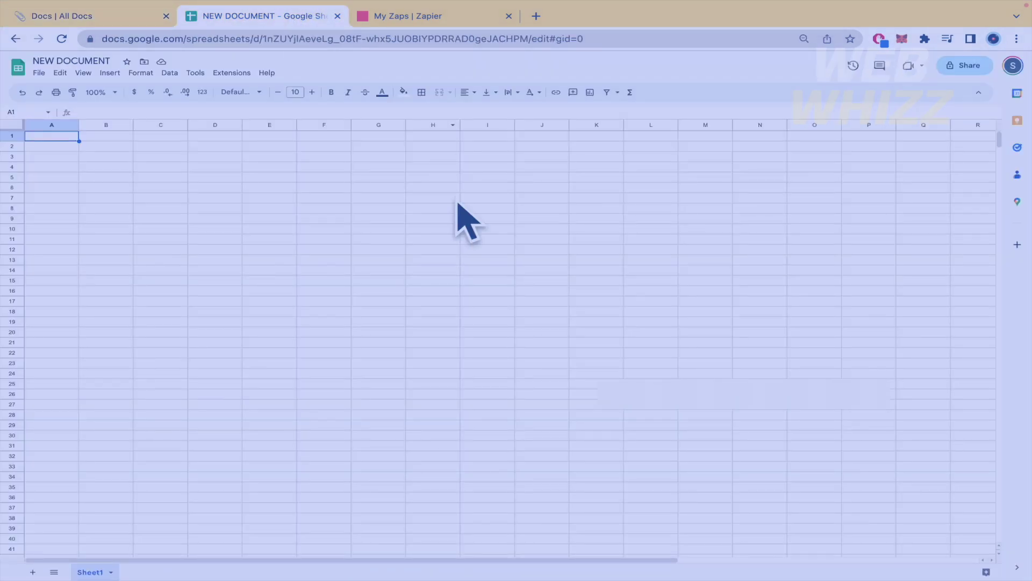
pyautogui.click(422, 16)
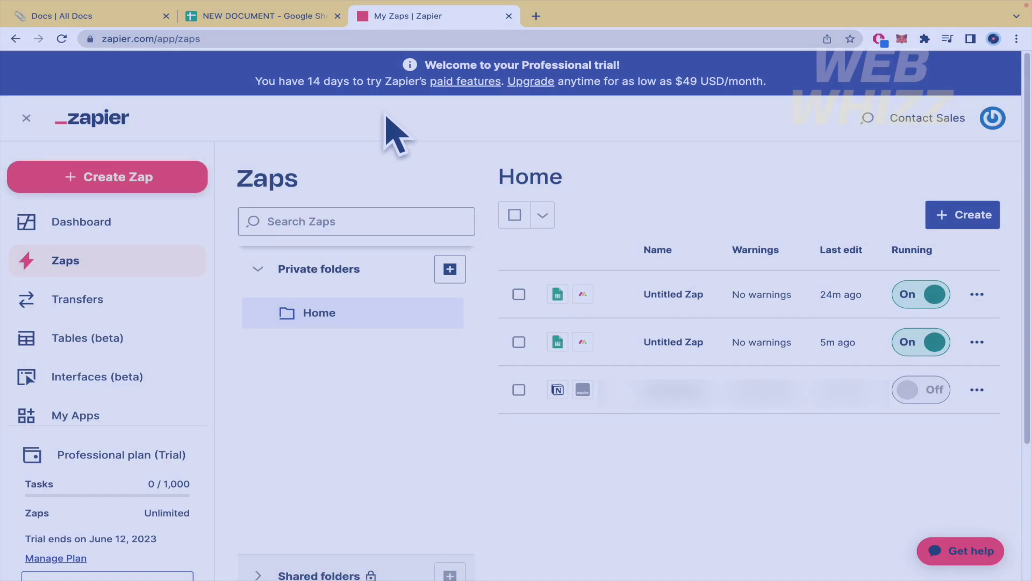
pyautogui.click(113, 15)
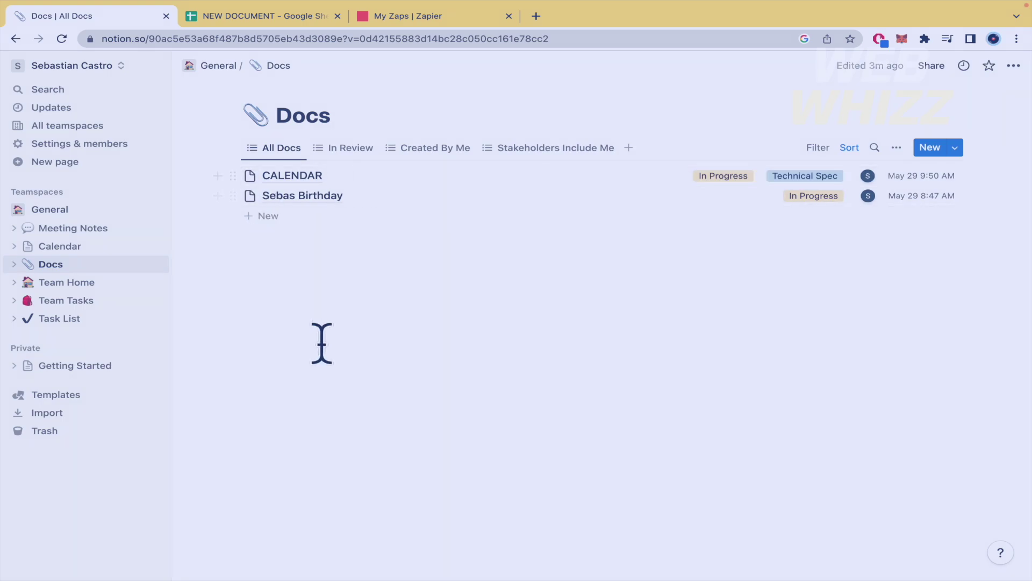
pyautogui.click(230, 32)
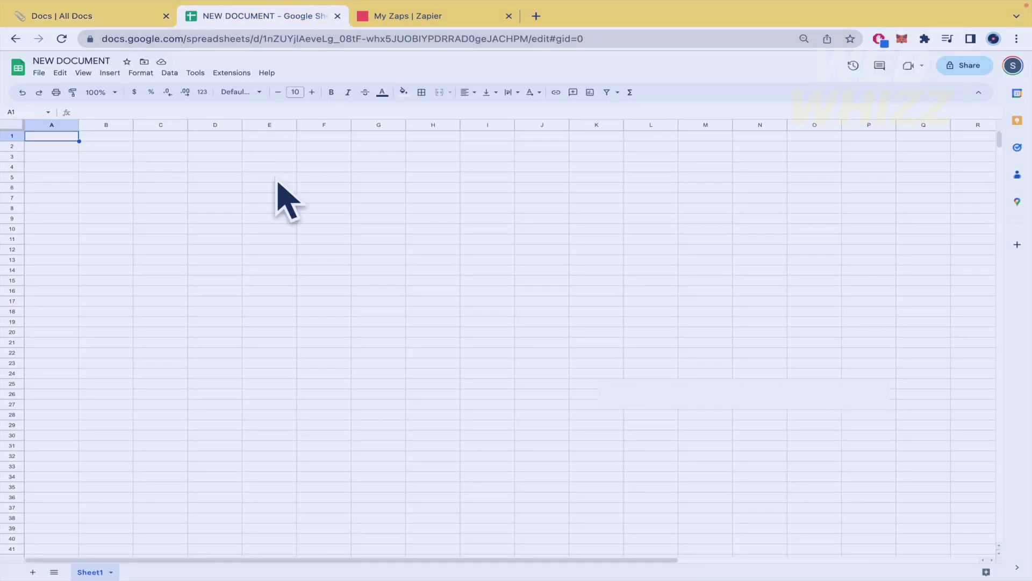
pyautogui.click(134, 12)
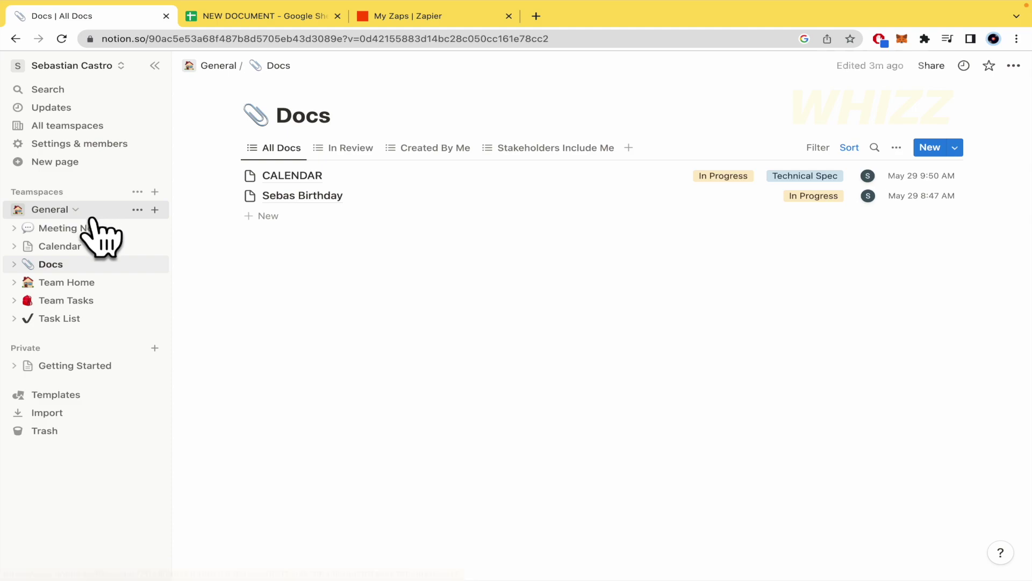
# Expand Docs, open the birthday doc in side peek and add a Phone property.
pyautogui.click(14, 264)
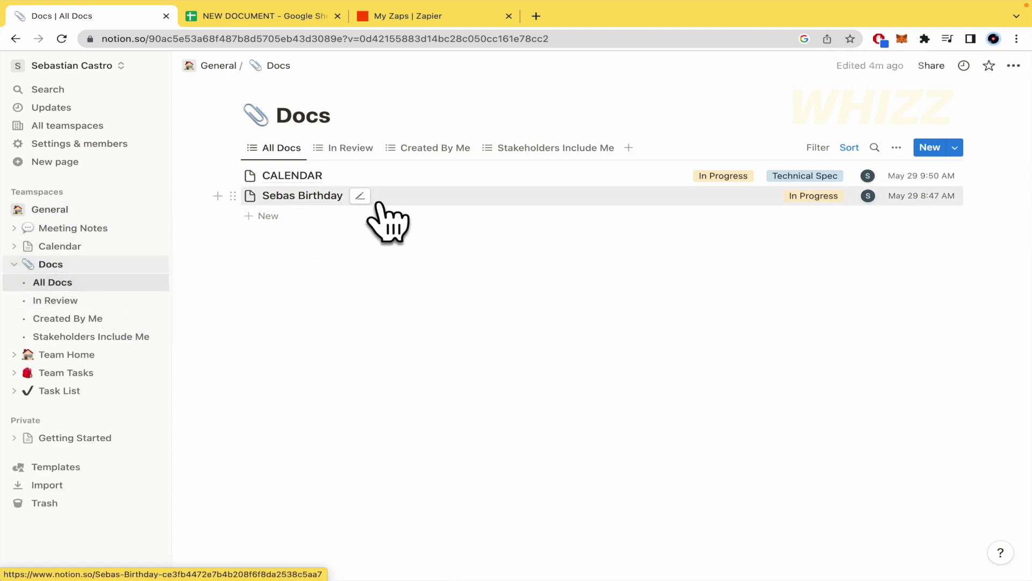
pyautogui.click(457, 197)
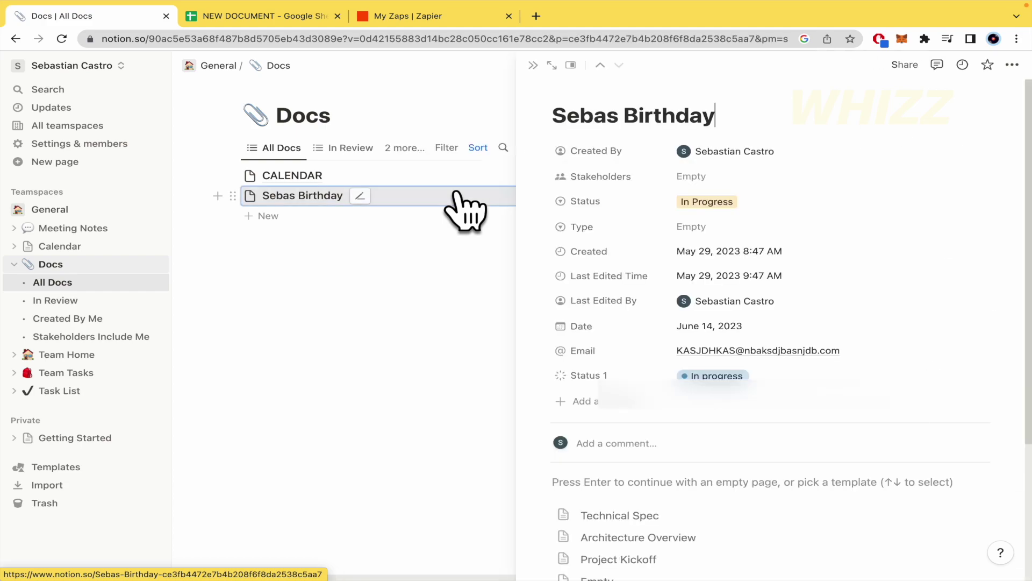
pyautogui.hscroll(2, 460, 350)
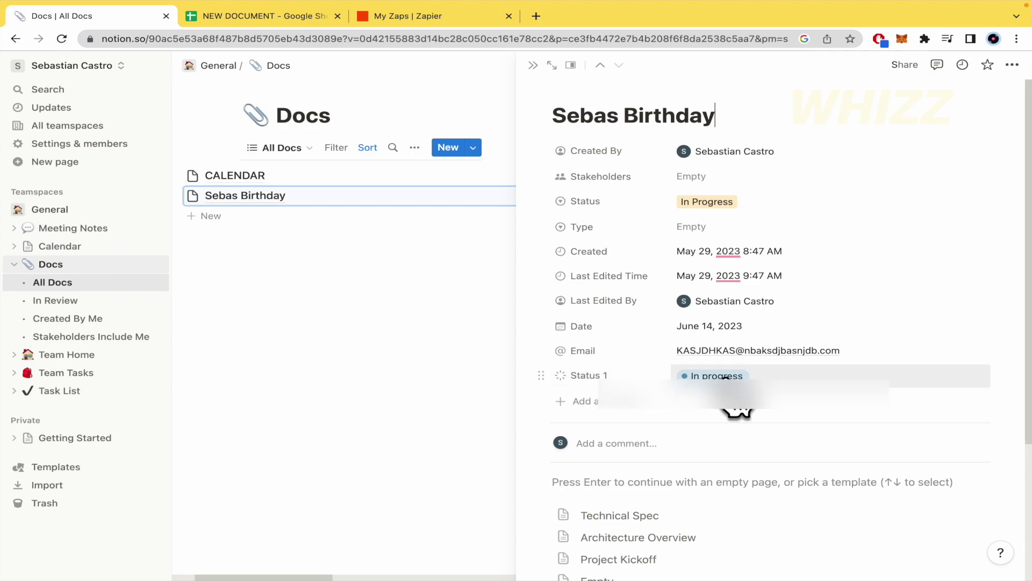
pyautogui.click(601, 408)
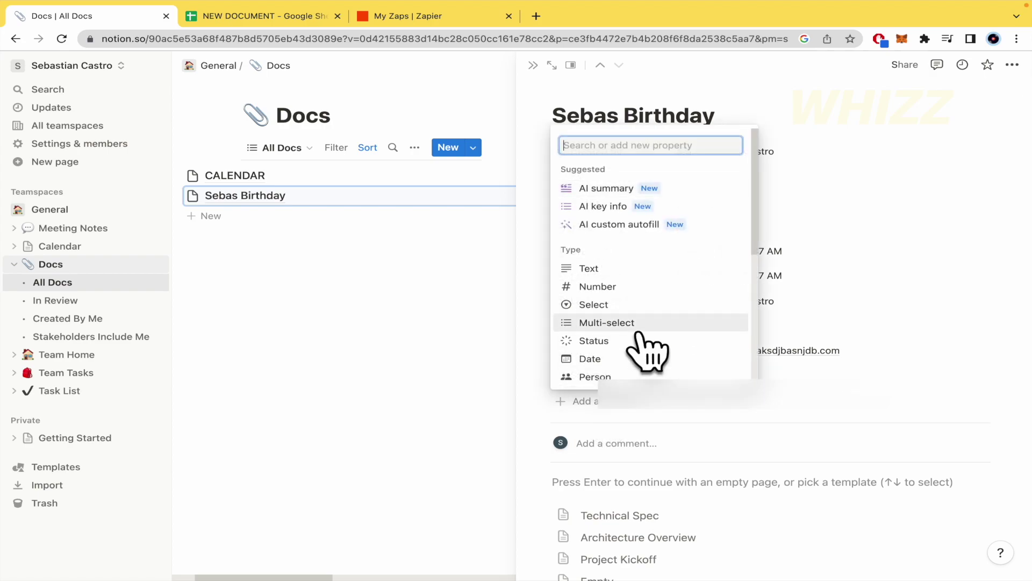
pyautogui.scroll(-3, 648, 347)
pyautogui.scroll(-2, 645, 344)
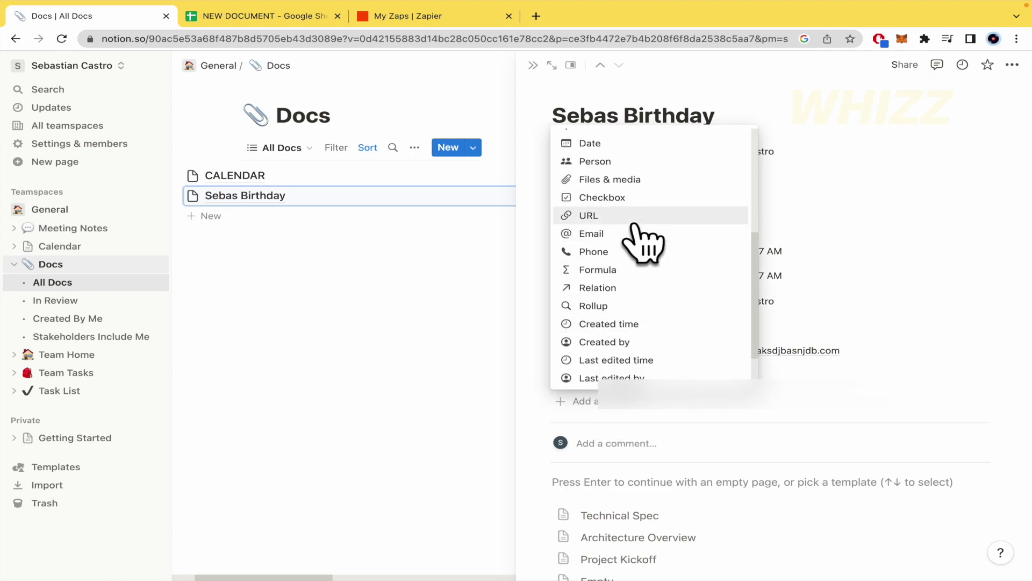
pyautogui.scroll(-2, 640, 236)
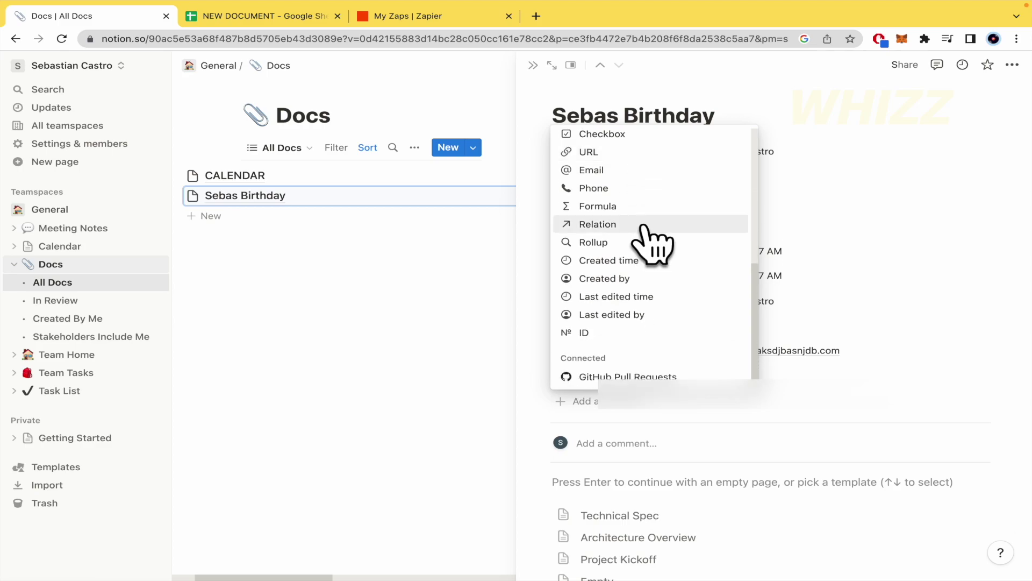
pyautogui.scroll(2, 683, 245)
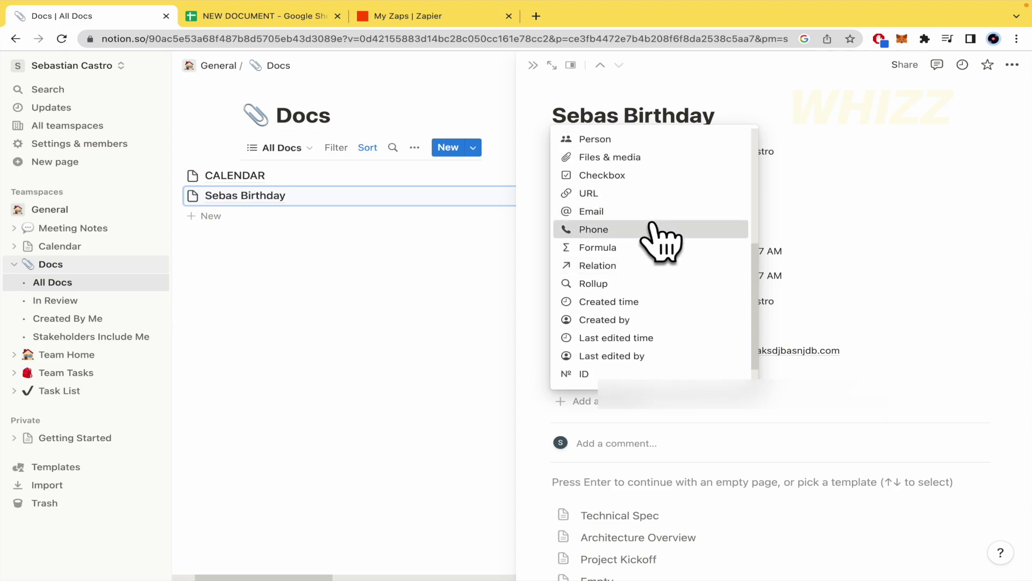
pyautogui.click(666, 231)
pyautogui.click(834, 414)
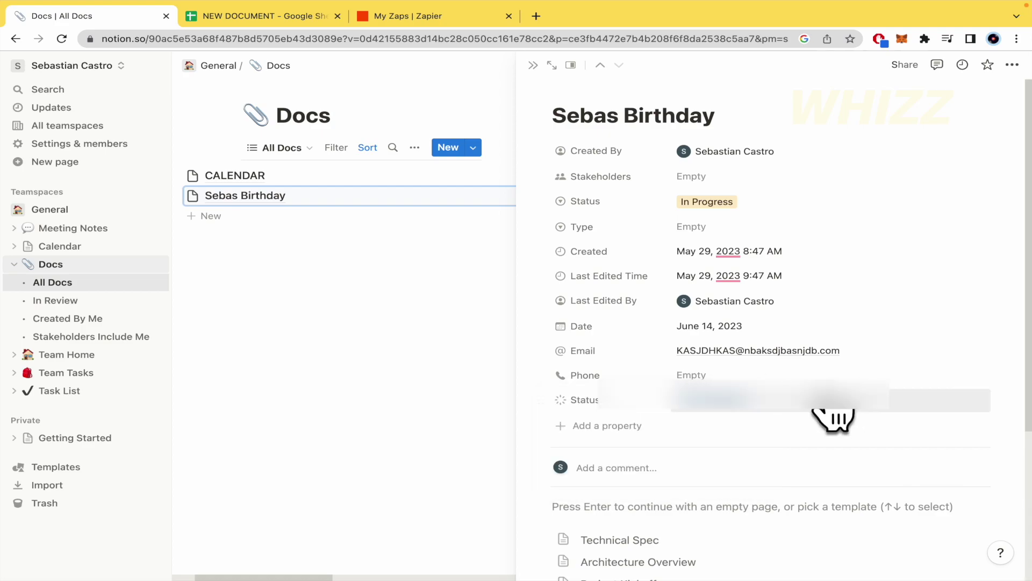
# Enter the phone number into the birthday doc's new Phone field.
pyautogui.click(745, 371)
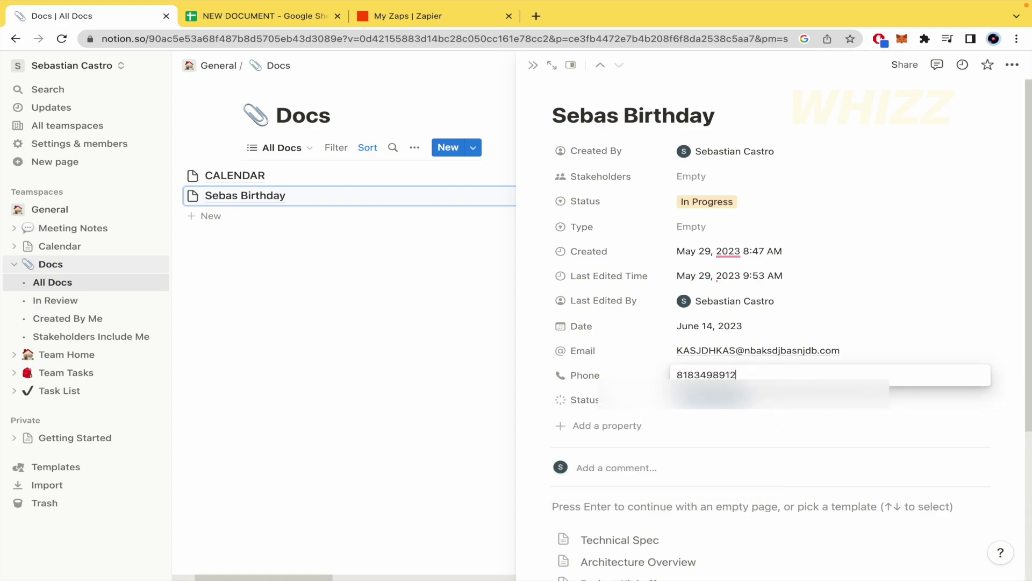
pyautogui.click(867, 427)
pyautogui.scroll(-4, 867, 427)
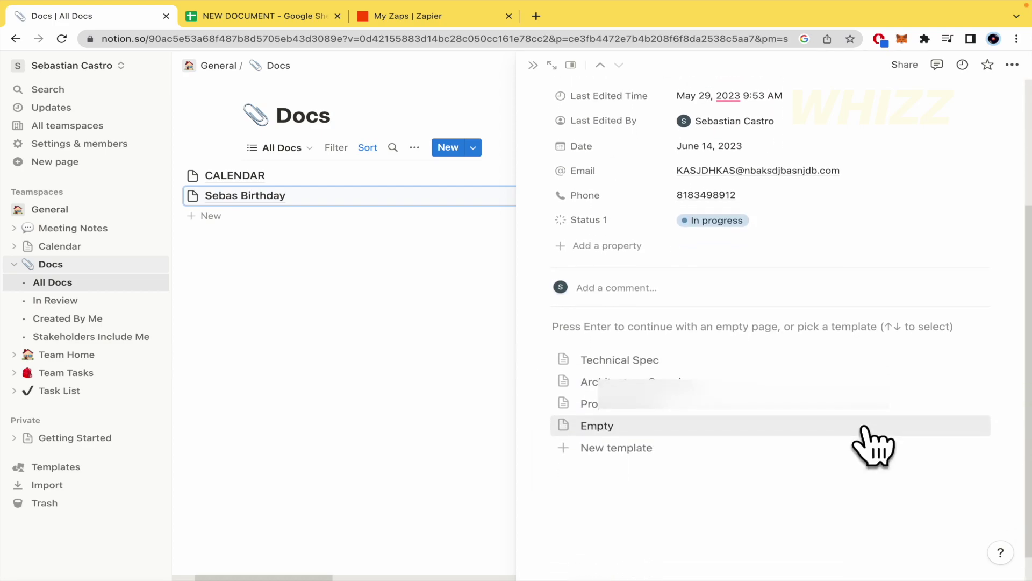
pyautogui.scroll(4, 867, 427)
pyautogui.scroll(-3, 867, 427)
pyautogui.scroll(3, 867, 428)
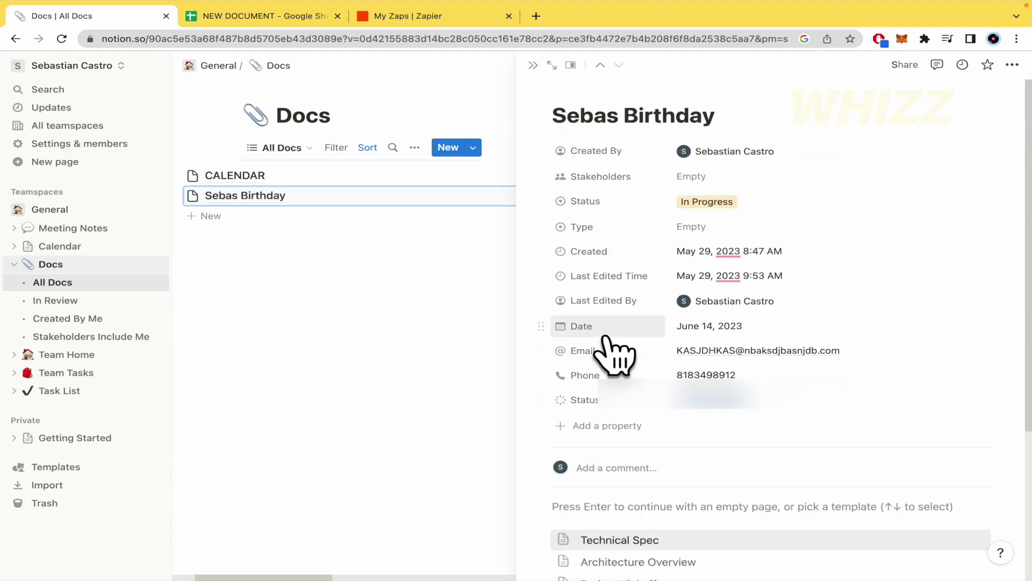
# Close the birthday doc's side peek and switch to the NEW DOCUMENT spreadsheet.
pyautogui.click(347, 380)
pyautogui.click(298, 17)
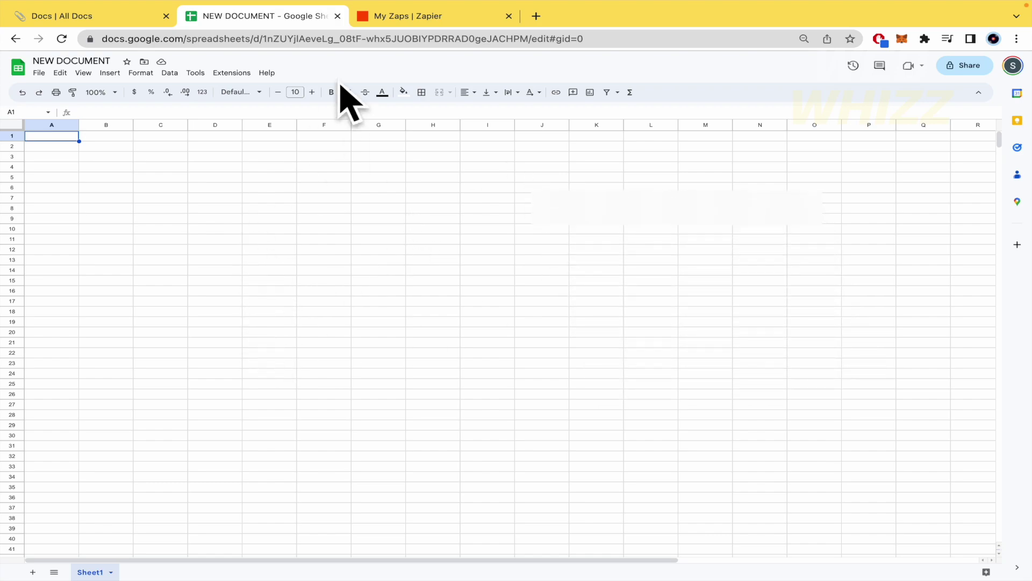
# Show the My Zaps list with its three Untitled Zaps, briefly checking Notion and the spreadsheet.
pyautogui.click(409, 16)
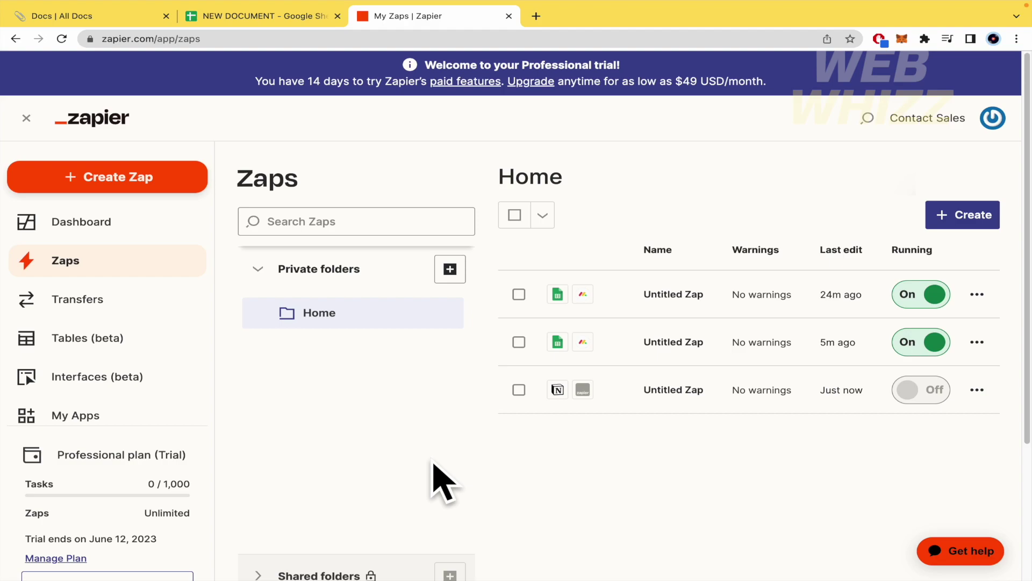
pyautogui.click(126, 19)
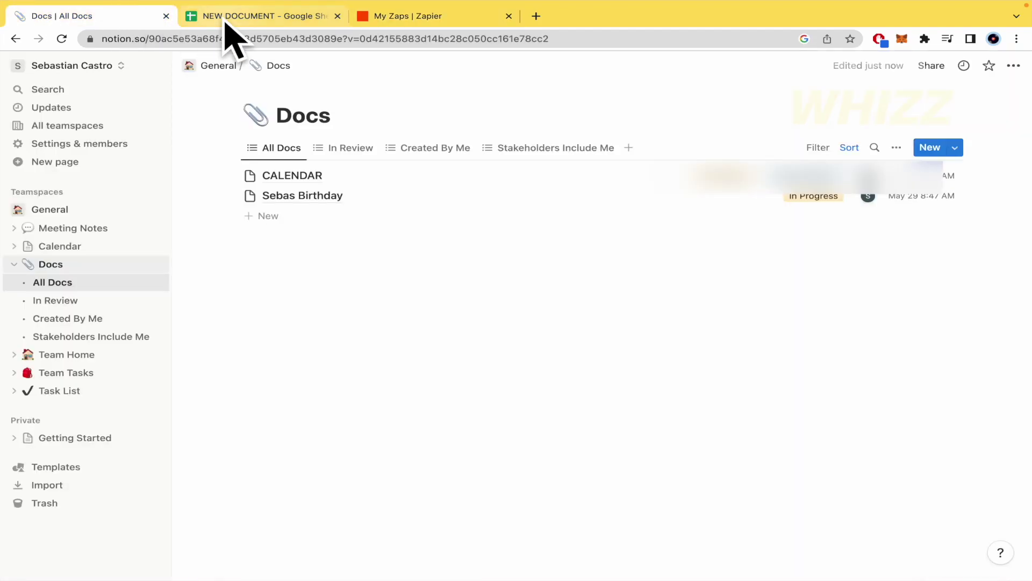
pyautogui.click(316, 19)
pyautogui.click(457, 16)
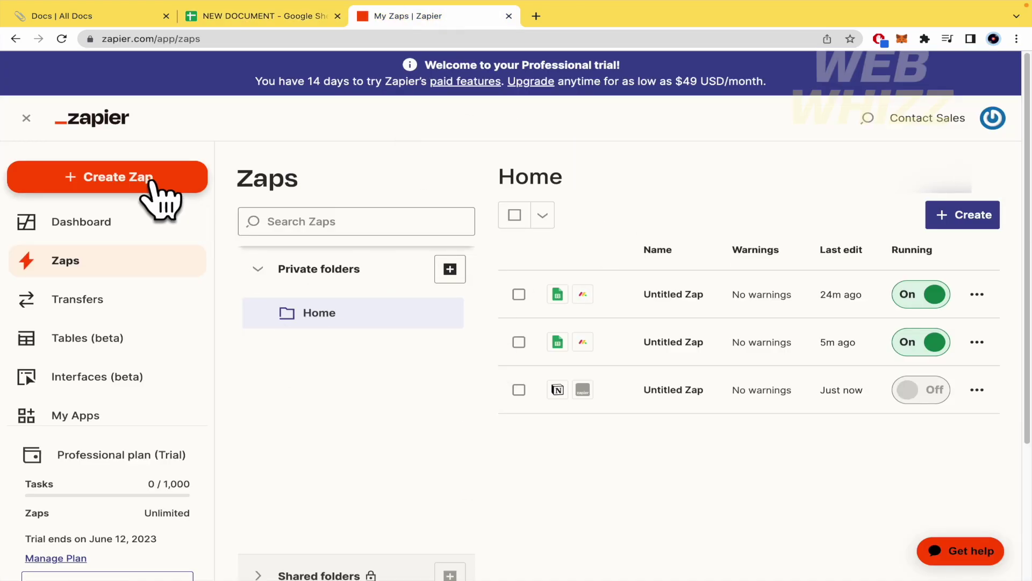
# Create a new Untitled Zap draft and focus its trigger app search box.
pyautogui.click(151, 186)
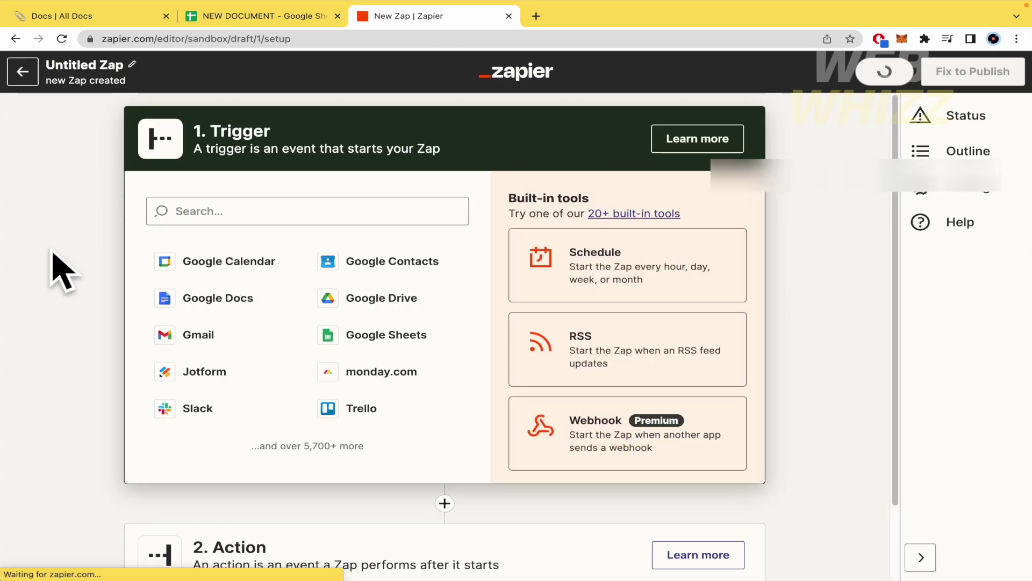
pyautogui.scroll(-2, 59, 291)
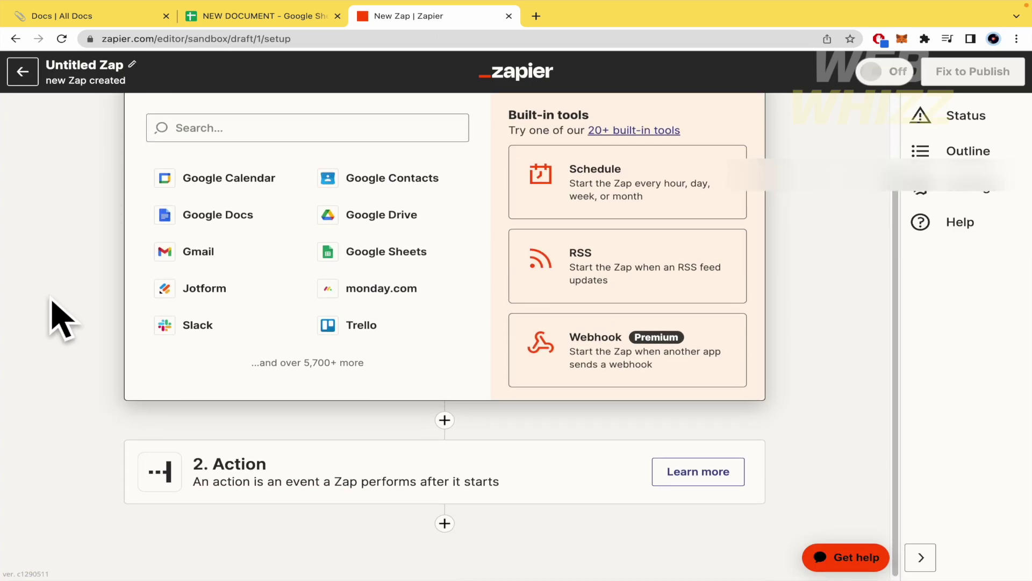
pyautogui.scroll(2, 59, 290)
pyautogui.scroll(-2, 259, 153)
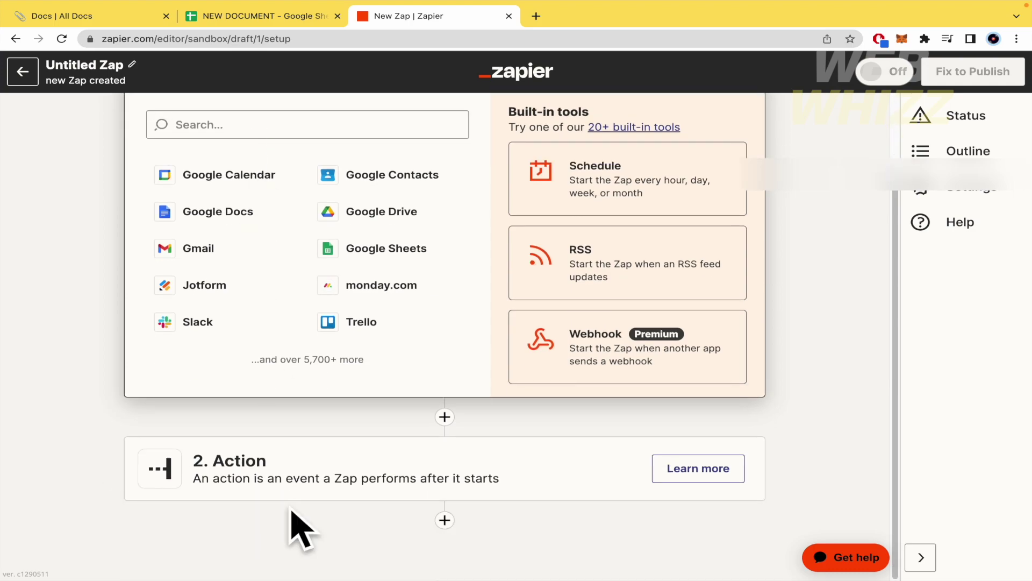
pyautogui.scroll(2, 298, 527)
pyautogui.click(86, 16)
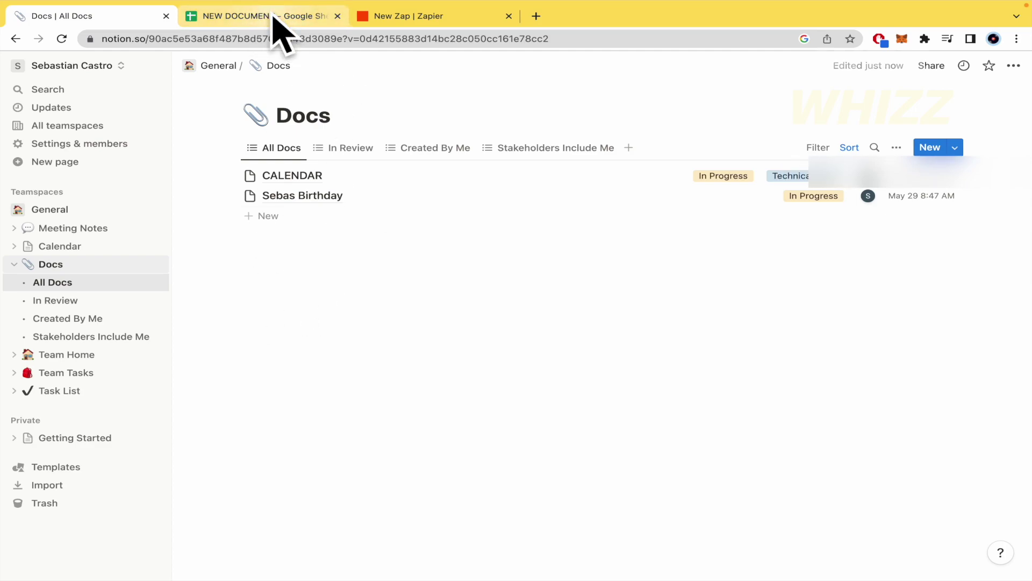
pyautogui.click(273, 13)
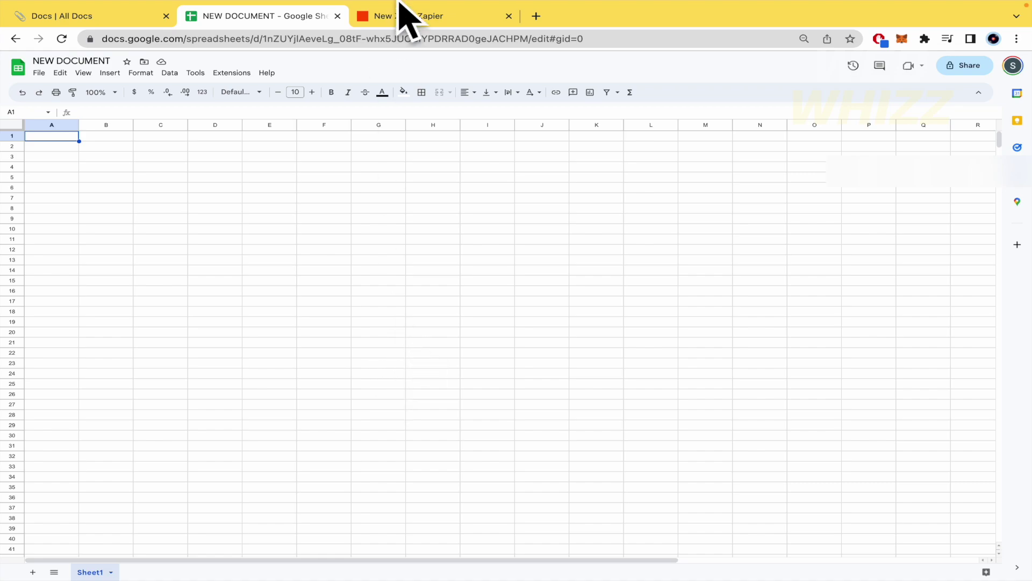
pyautogui.click(403, 15)
pyautogui.click(361, 215)
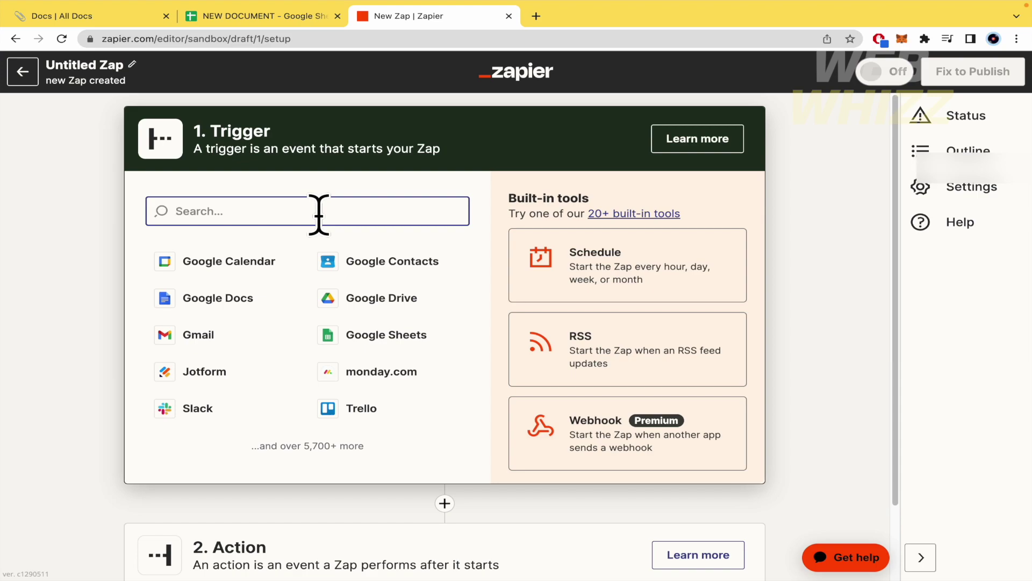
# Pick Notion as the trigger app with the New Database Item event, then continue.
pyautogui.write('notion')
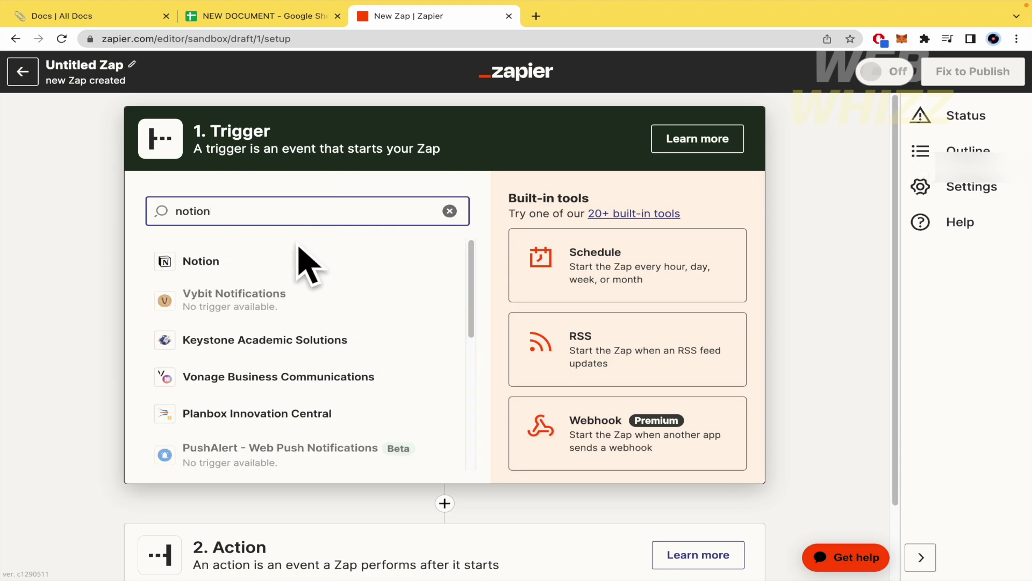
pyautogui.click(306, 262)
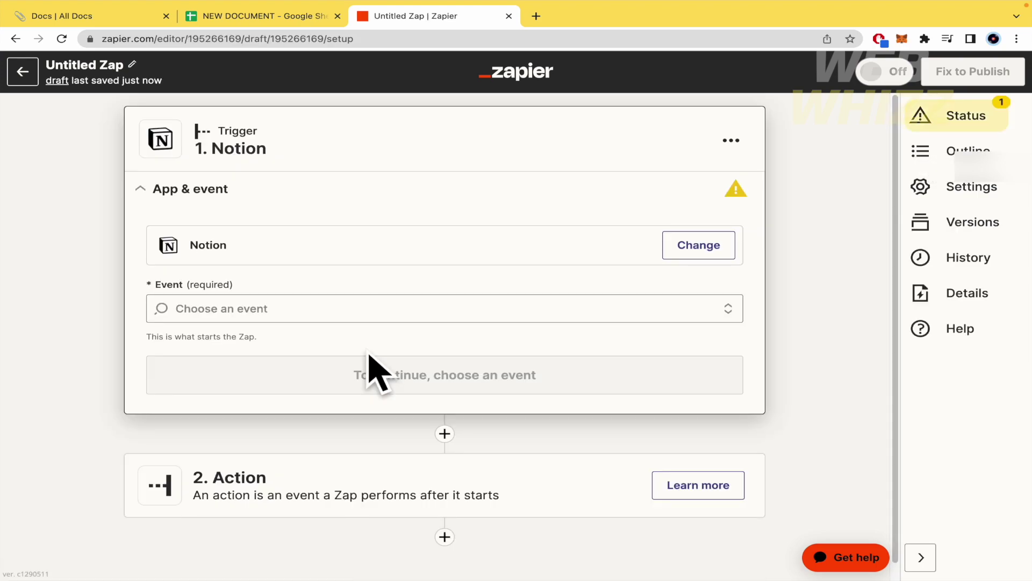
pyautogui.click(383, 316)
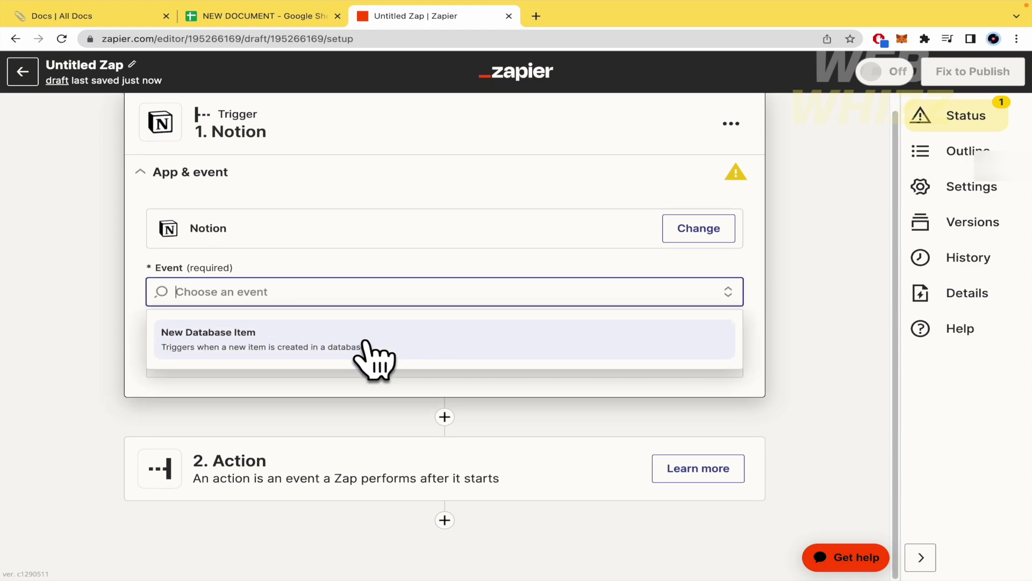
pyautogui.click(336, 344)
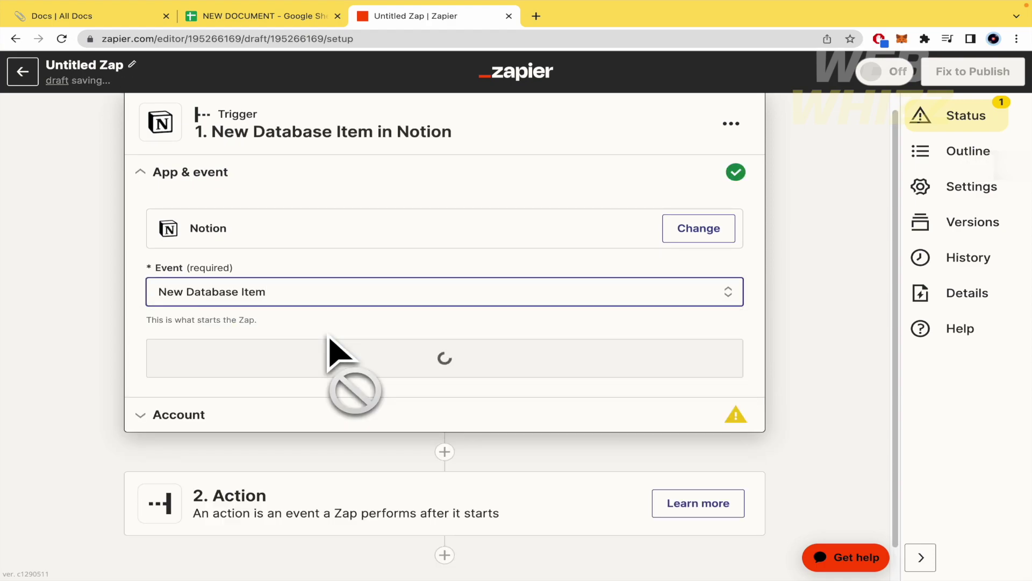
pyautogui.click(383, 357)
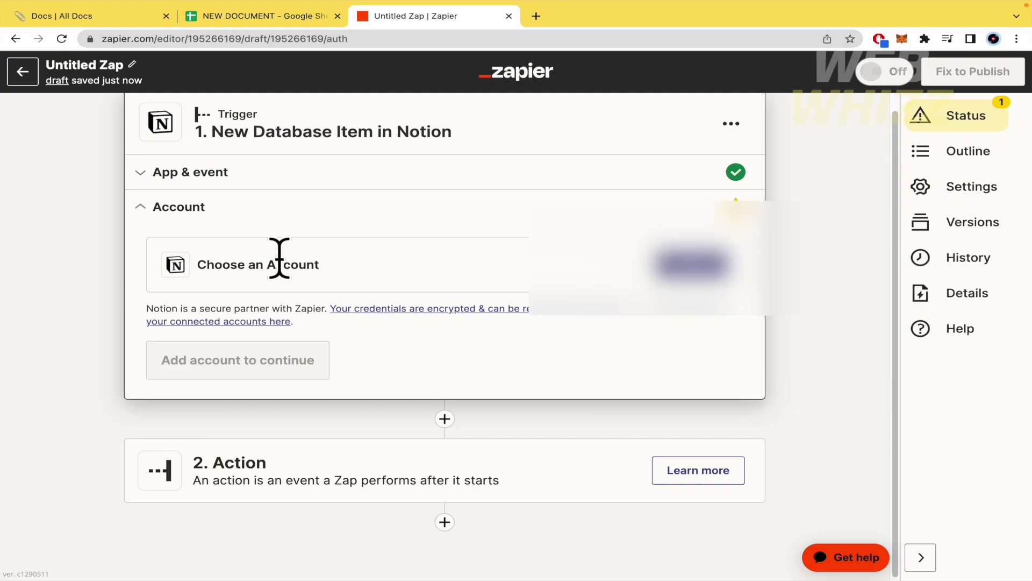
# Select the third existing Notion account and start reconnecting it to Zapier.
pyautogui.click(696, 269)
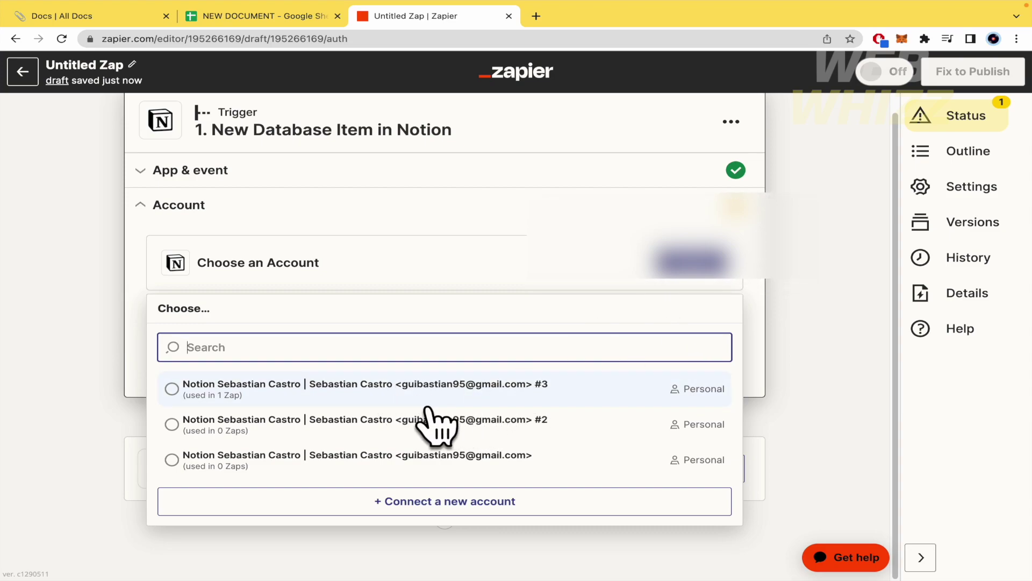
pyautogui.click(398, 457)
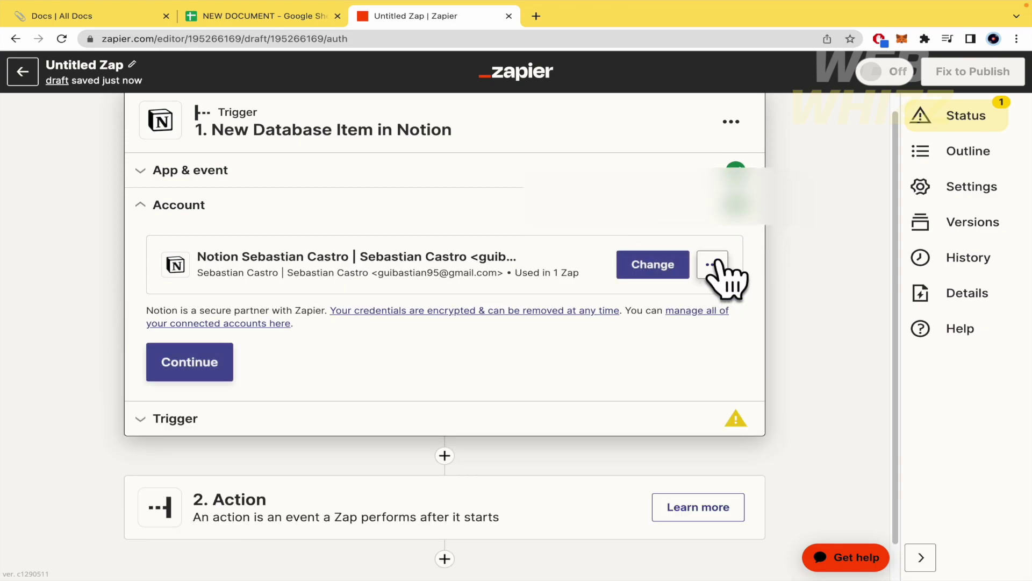
pyautogui.click(712, 265)
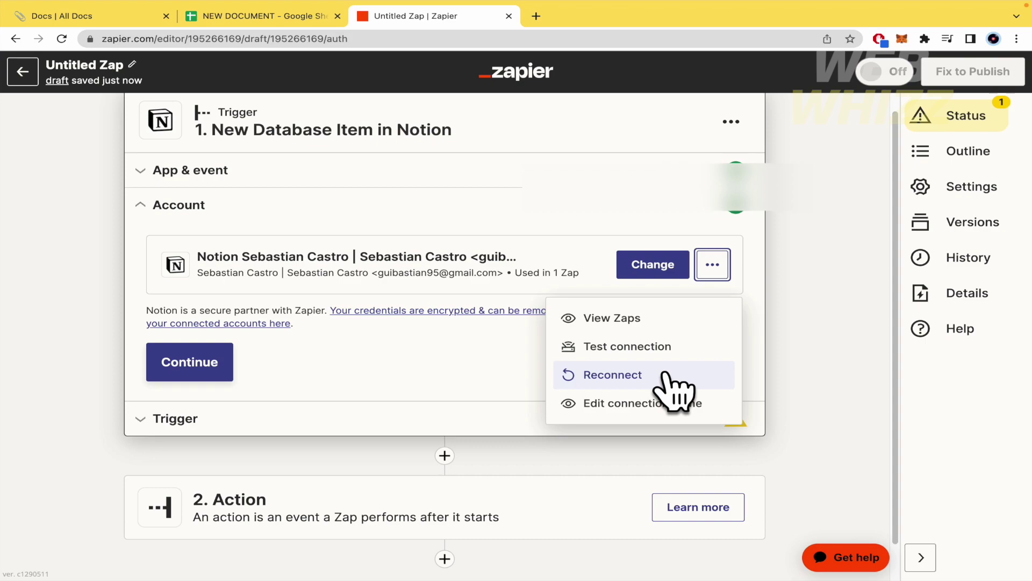
pyautogui.click(612, 375)
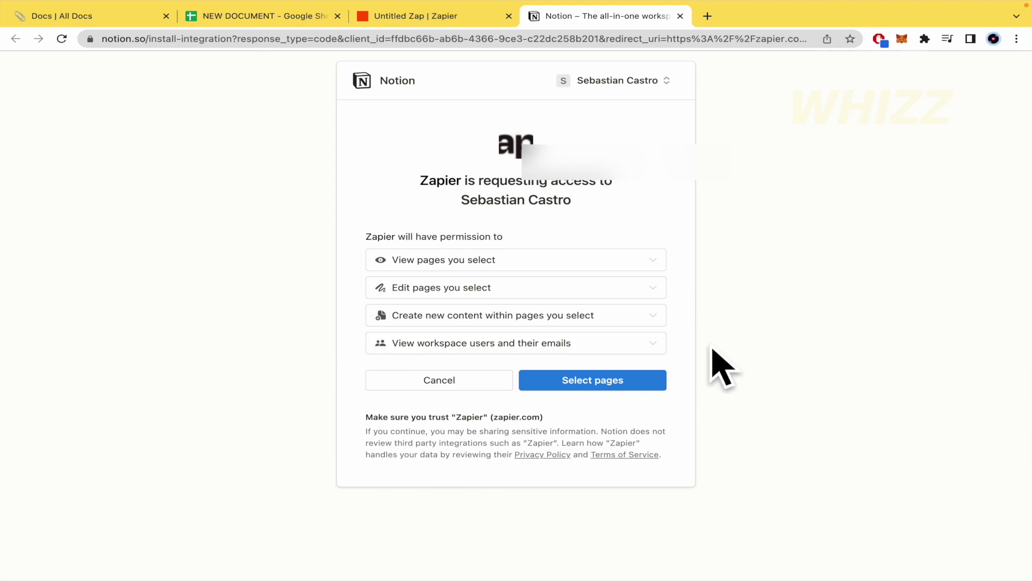
# Grant Zapier access to all checked Notion workspace pages.
pyautogui.click(636, 381)
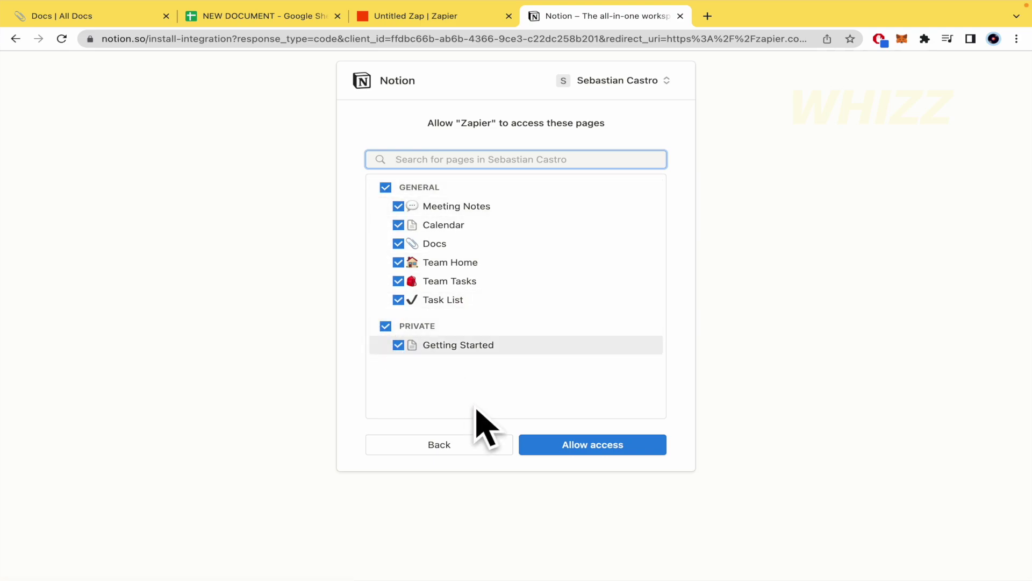
pyautogui.click(574, 451)
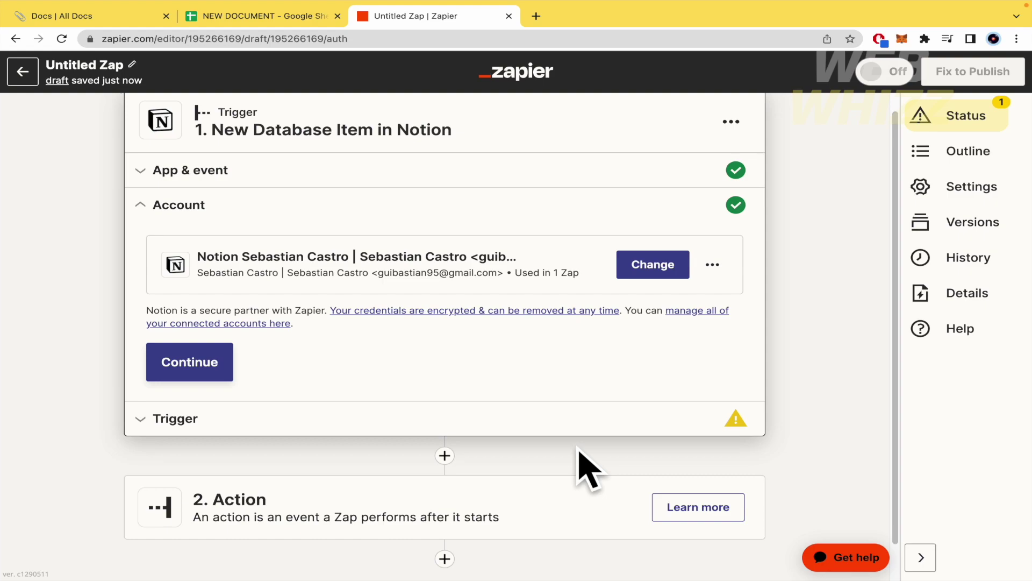
# Confirm zapier.com's Chrome site settings allow pop-ups and redirects, then return to the Zap.
pyautogui.click(90, 38)
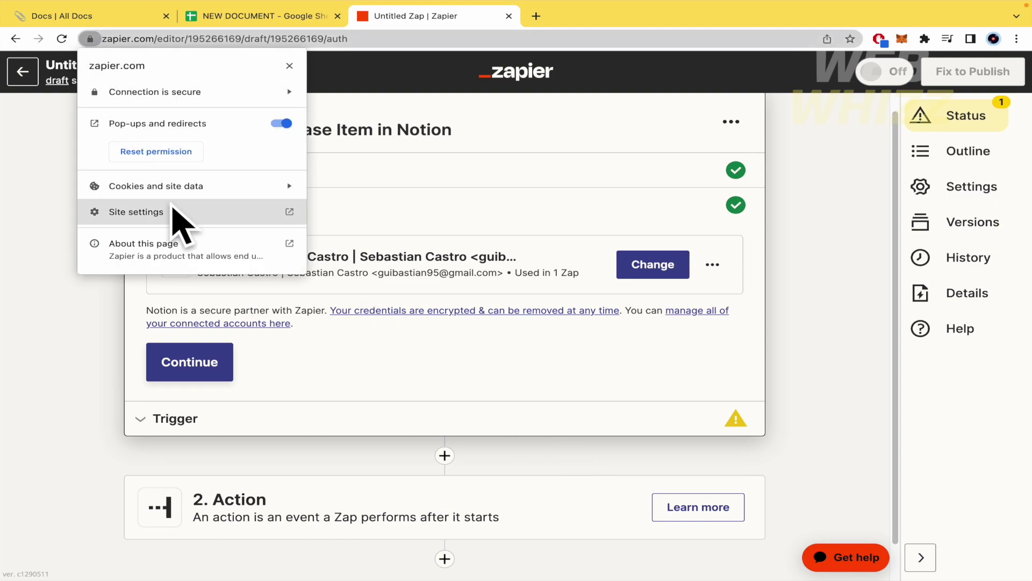
pyautogui.click(173, 210)
pyautogui.scroll(-2, 473, 414)
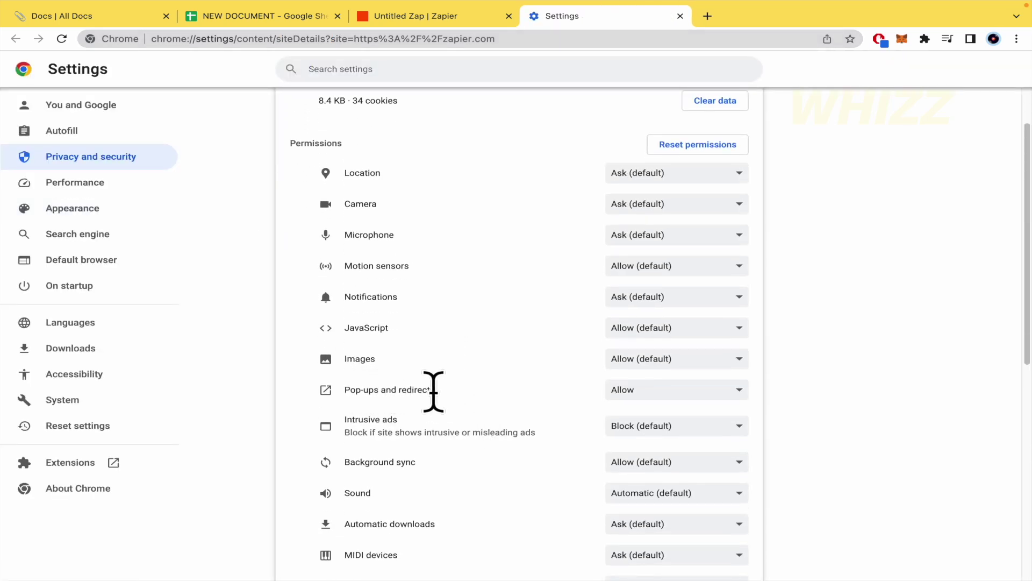
pyautogui.click(425, 15)
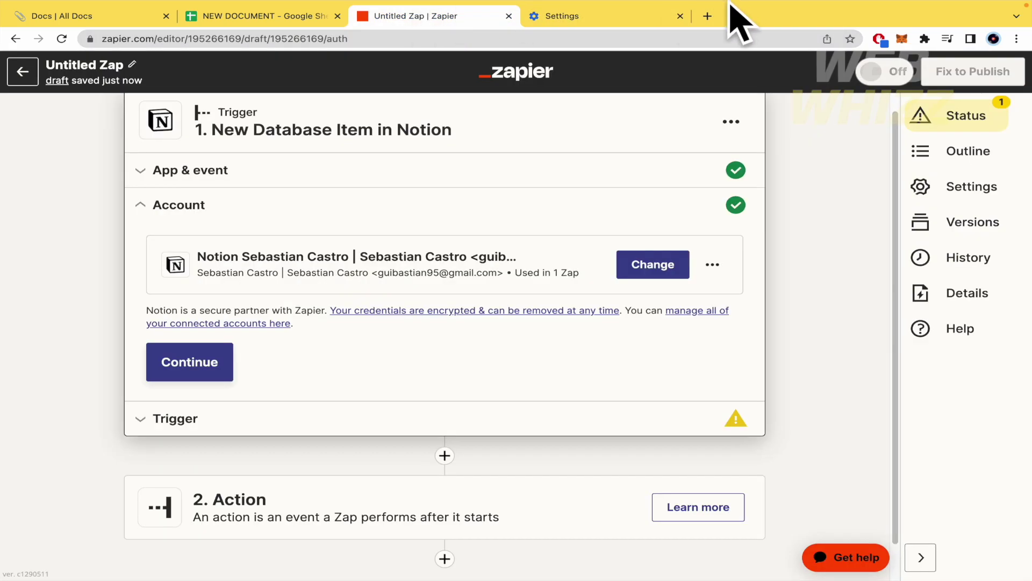
# Close the settings tab and set the Notion trigger's Database to Docs, then continue to testing.
pyautogui.click(673, 17)
pyautogui.click(681, 15)
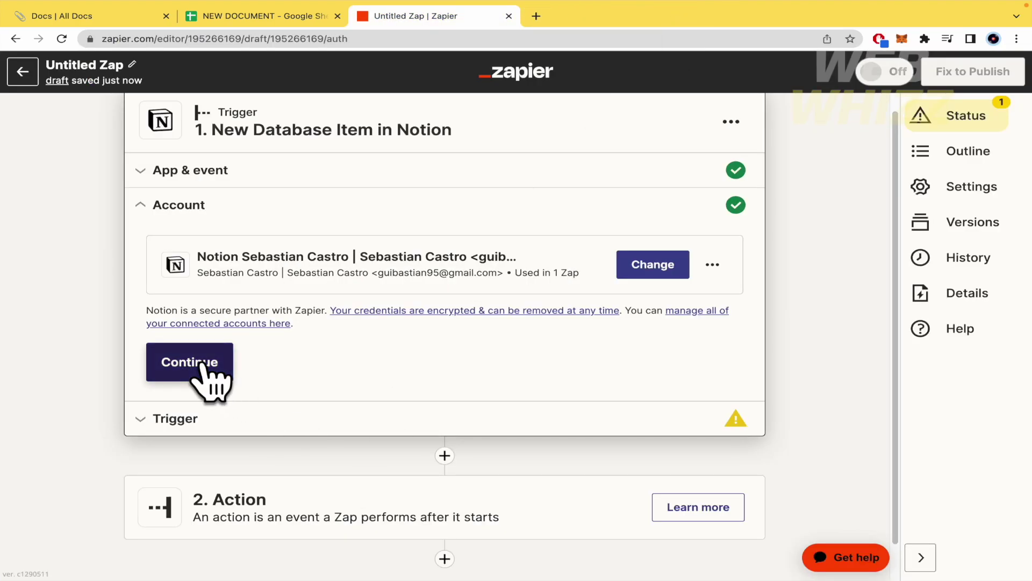
pyautogui.click(211, 376)
pyautogui.scroll(-1, 161, 366)
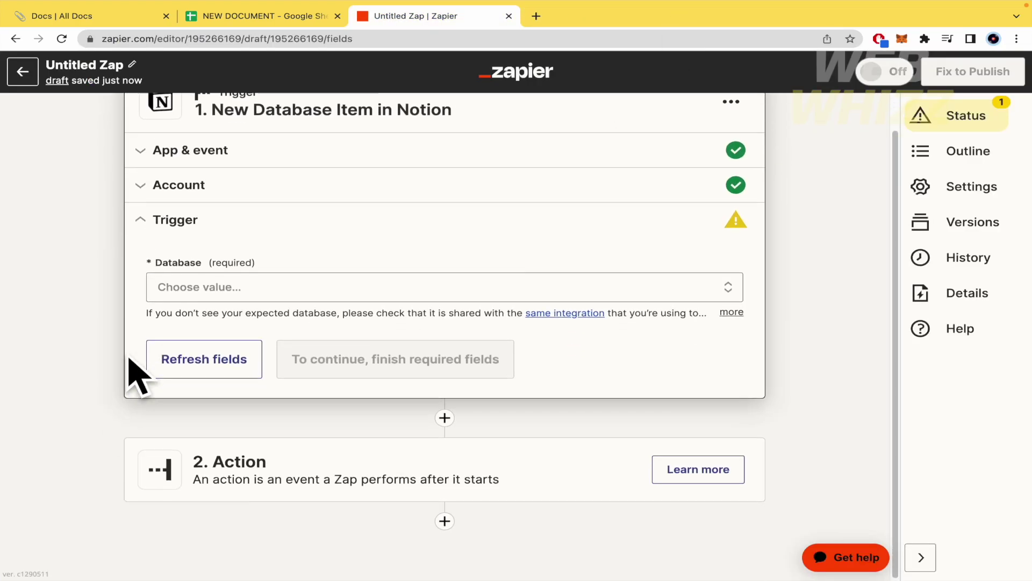
pyautogui.click(297, 293)
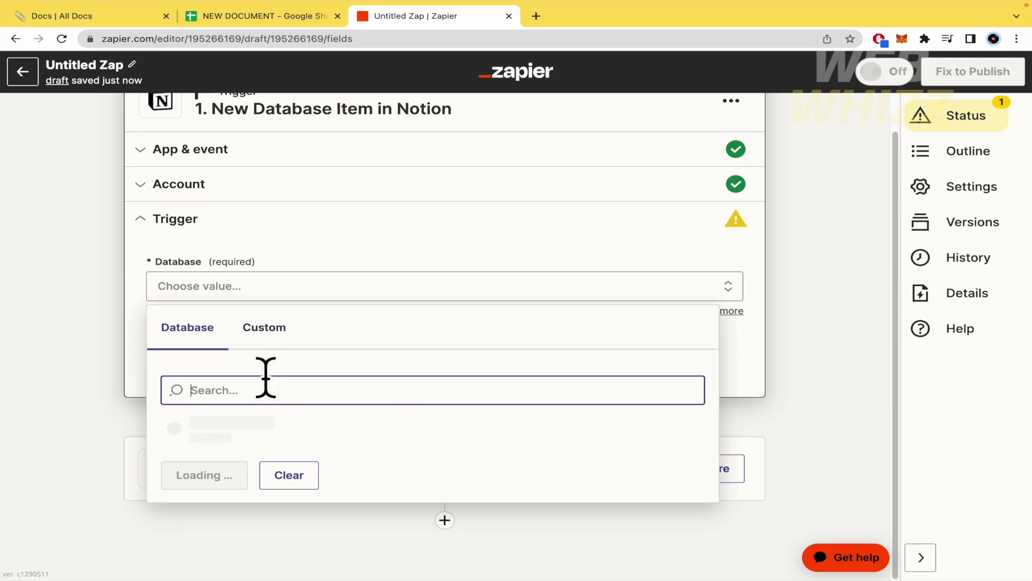
pyautogui.click(257, 430)
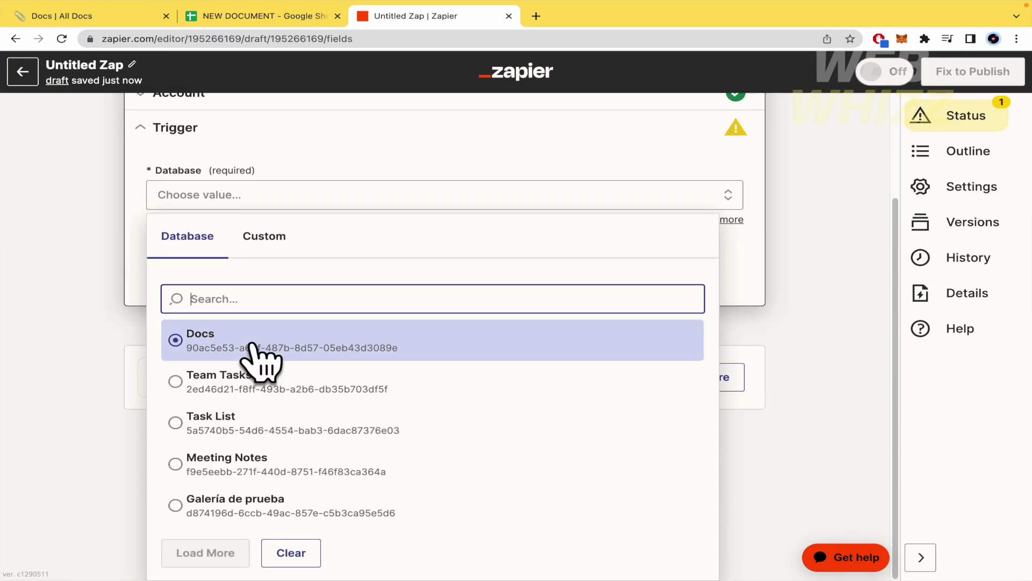
pyautogui.click(110, 16)
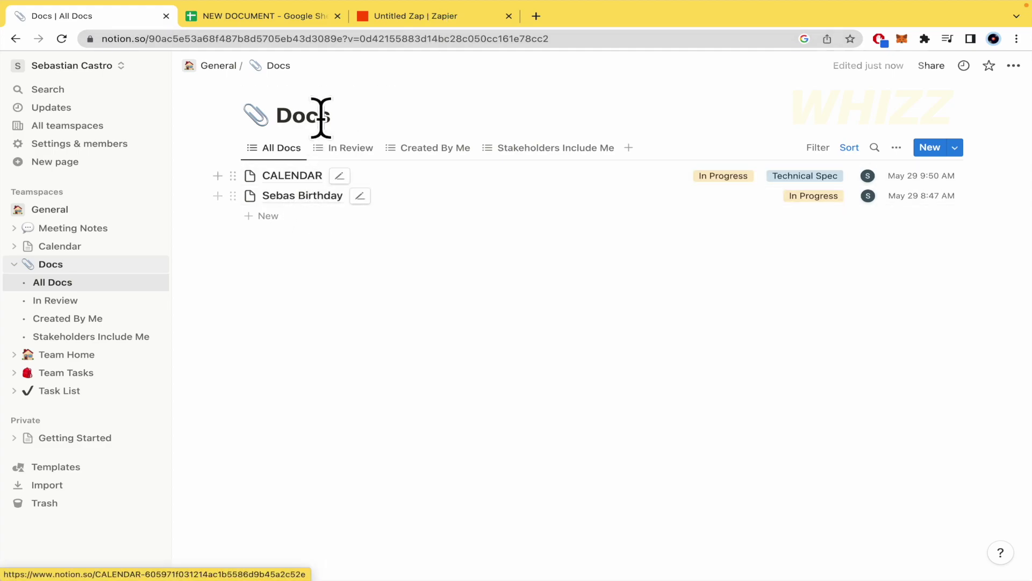
pyautogui.click(422, 16)
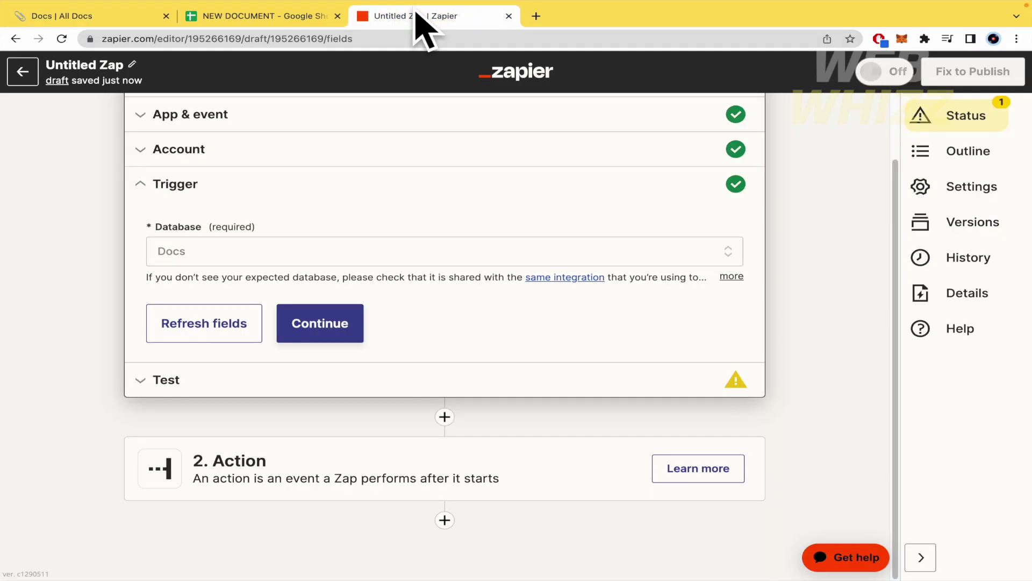
pyautogui.click(330, 326)
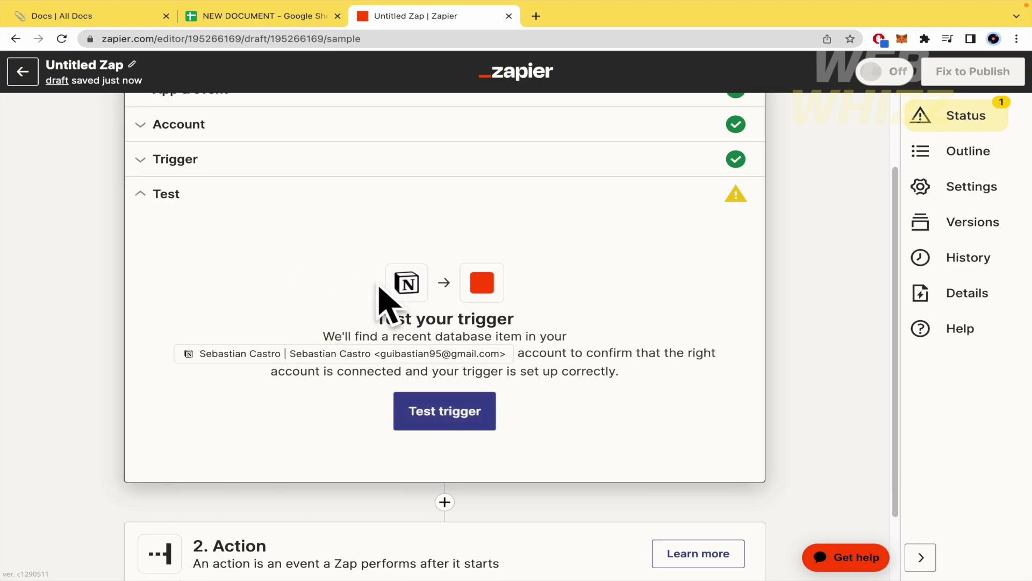
# Test the Notion trigger, review the found birthday database item, and continue to the action step.
pyautogui.click(452, 423)
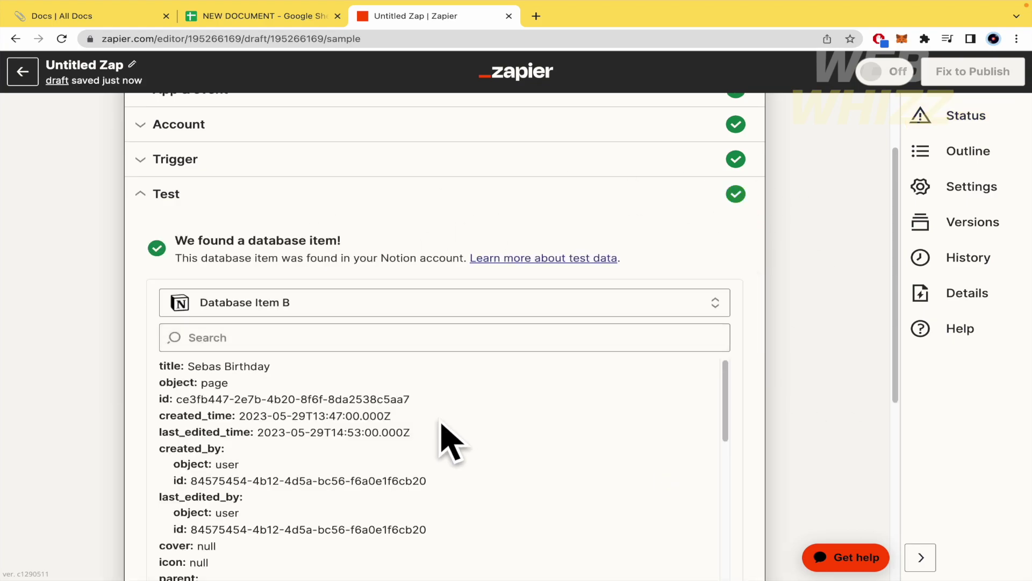
pyautogui.scroll(-1, 409, 457)
pyautogui.scroll(1, 404, 464)
pyautogui.scroll(-1, 696, 430)
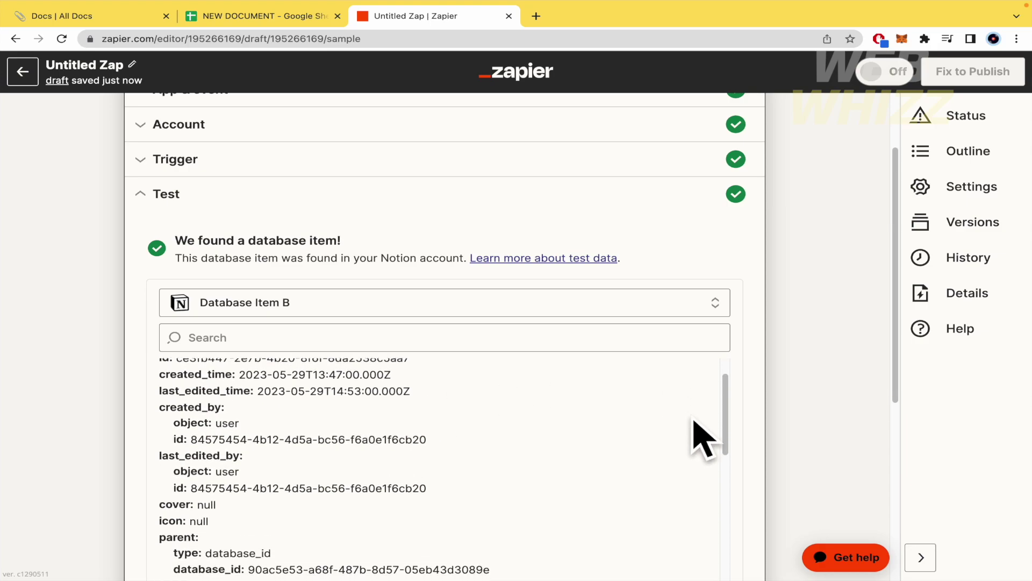
pyautogui.scroll(-3, 779, 430)
pyautogui.scroll(-5, 565, 369)
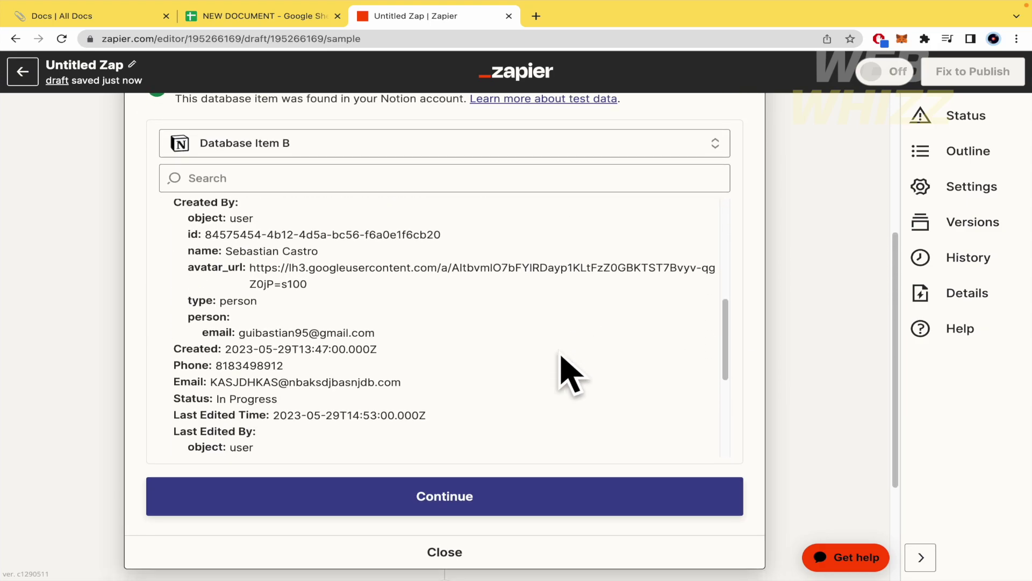
pyautogui.scroll(-5, 564, 371)
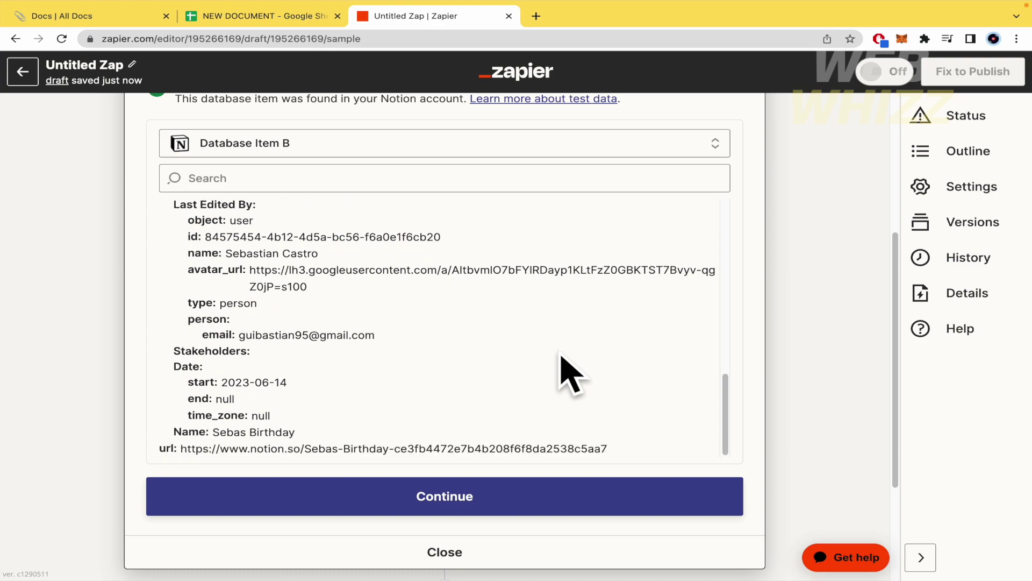
pyautogui.scroll(10, 559, 369)
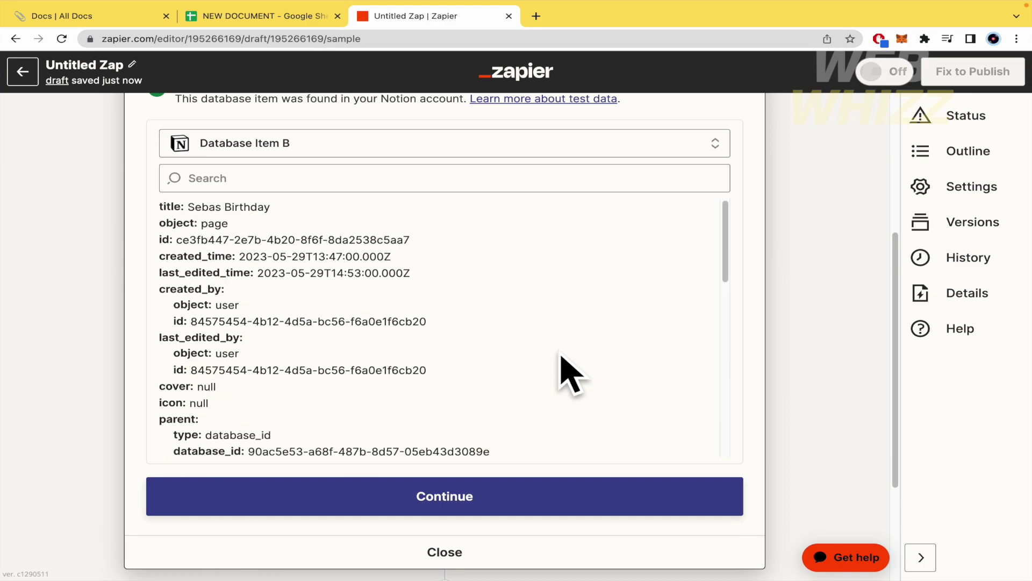
pyautogui.click(453, 500)
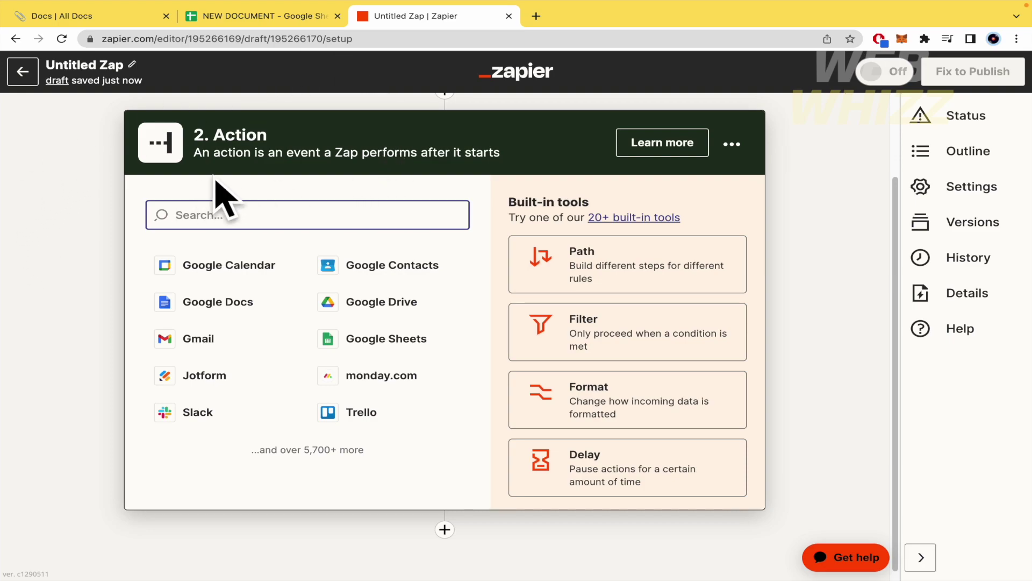
# Choose Google Sheets as the action app and browse its list of events.
pyautogui.click(350, 344)
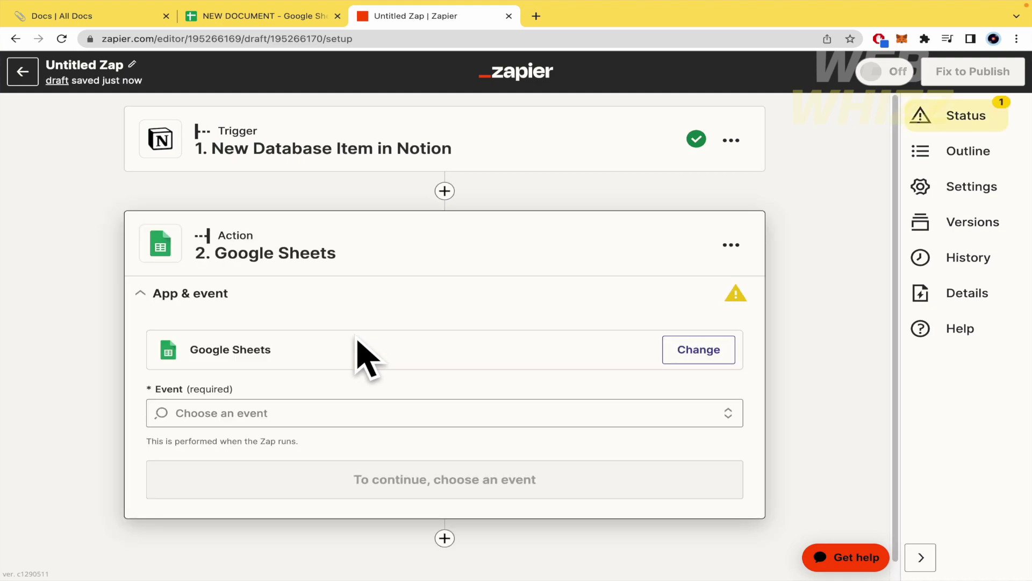
pyautogui.click(417, 395)
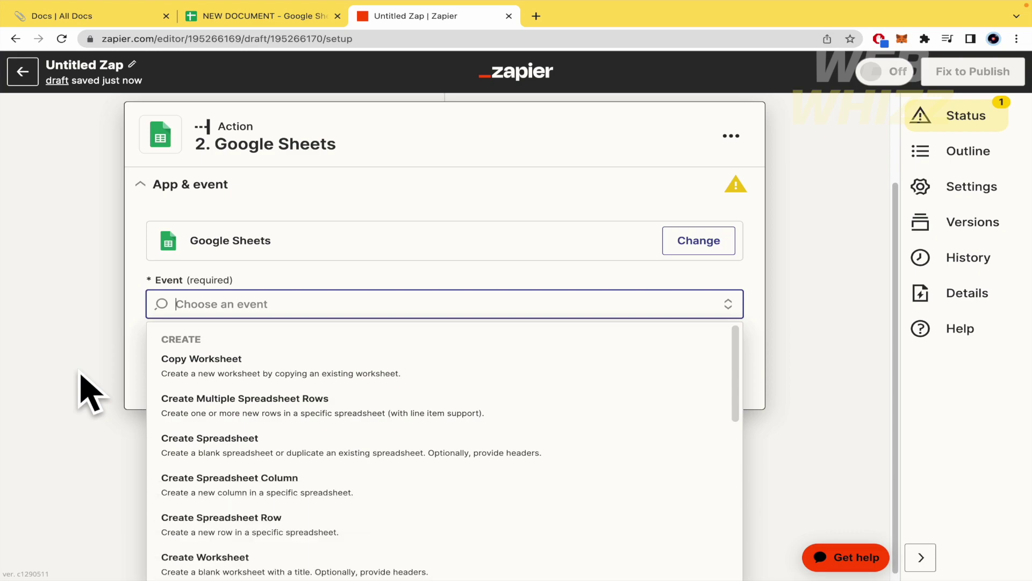
pyautogui.scroll(-2, 231, 437)
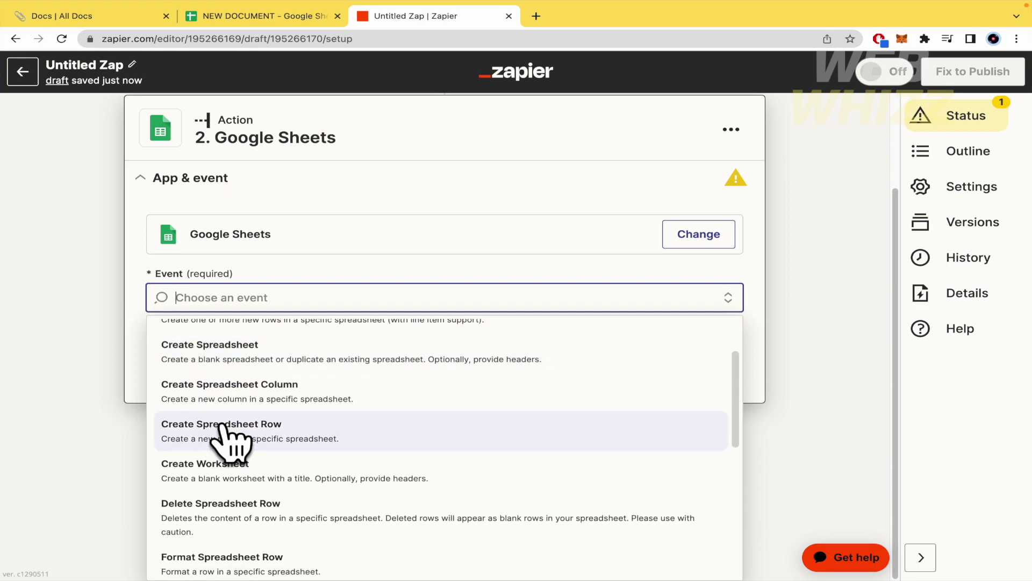
pyautogui.scroll(1, 317, 420)
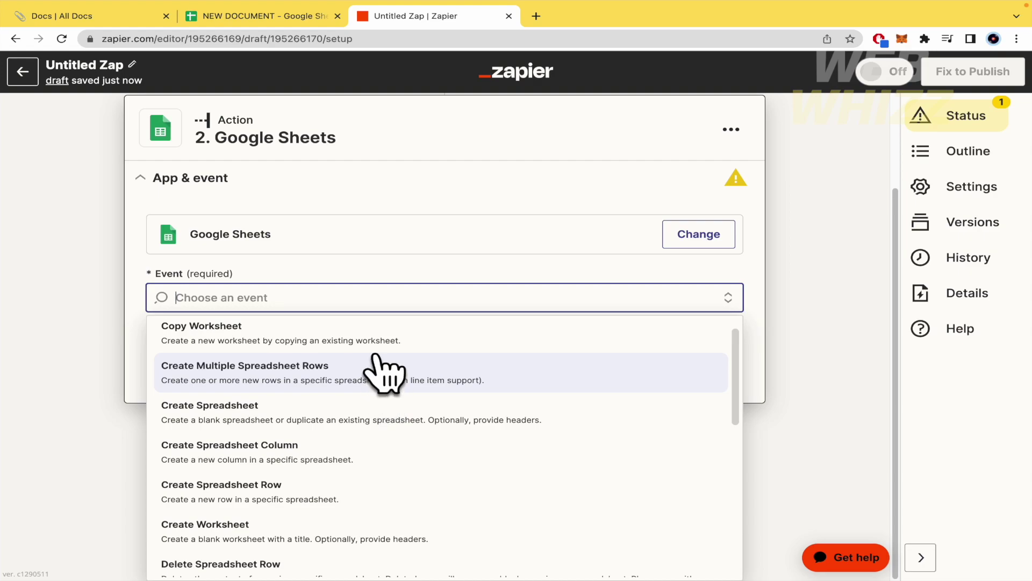
pyautogui.scroll(-2, 379, 349)
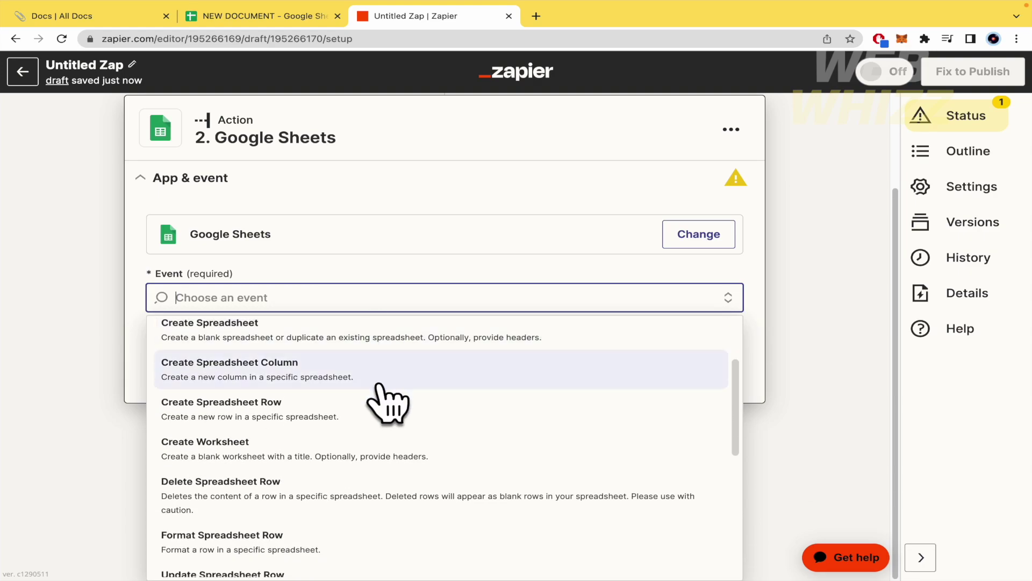
pyautogui.scroll(-5, 387, 403)
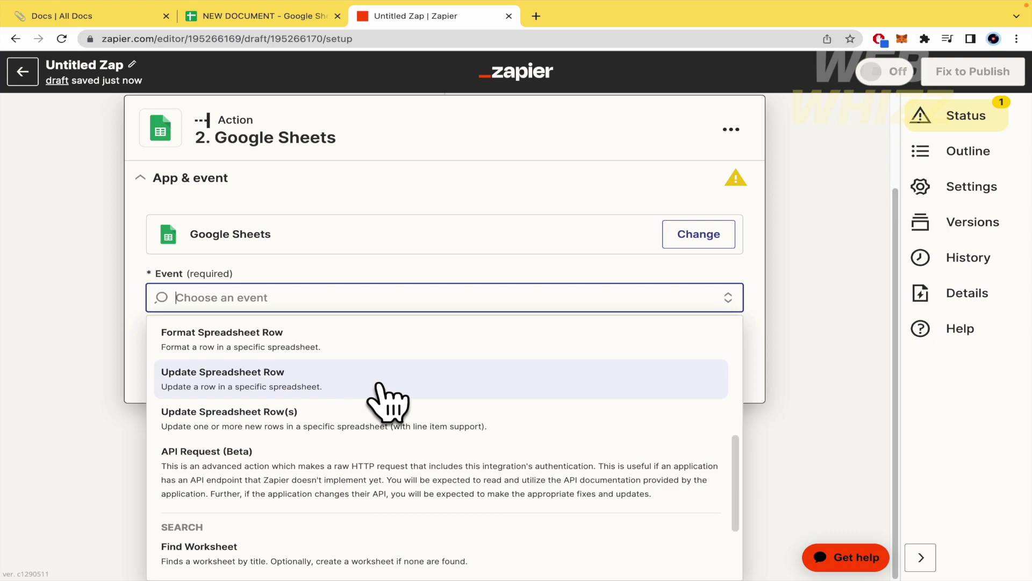
pyautogui.scroll(2, 384, 398)
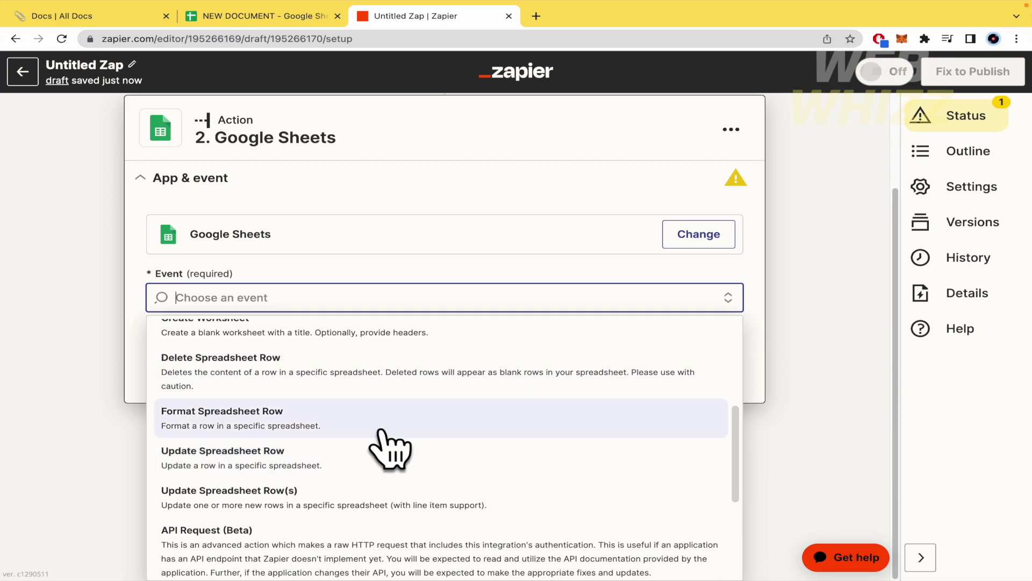
pyautogui.scroll(-4, 391, 459)
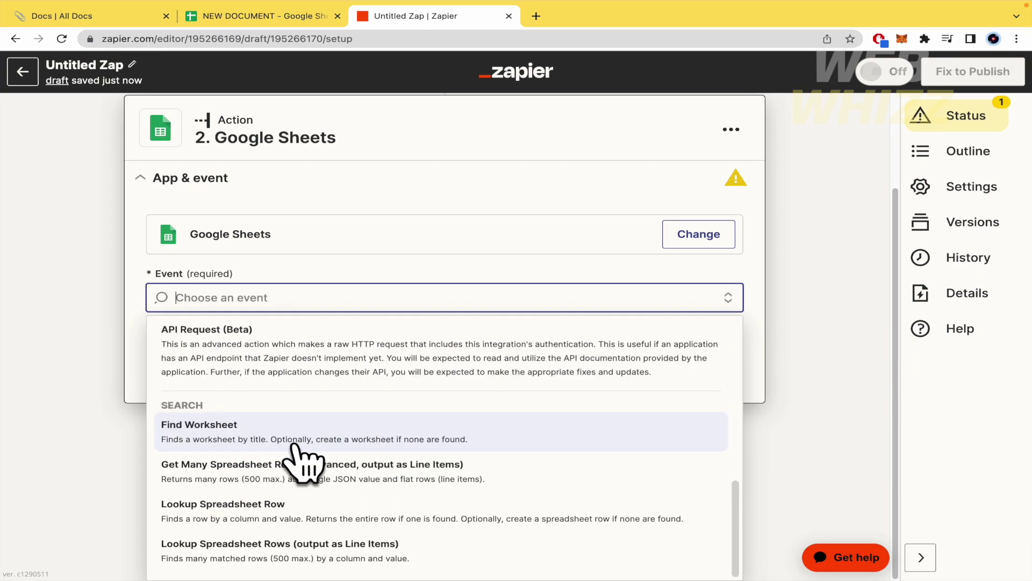
# Check the target spreadsheet, then select Find Worksheet as the action event.
pyautogui.click(275, 16)
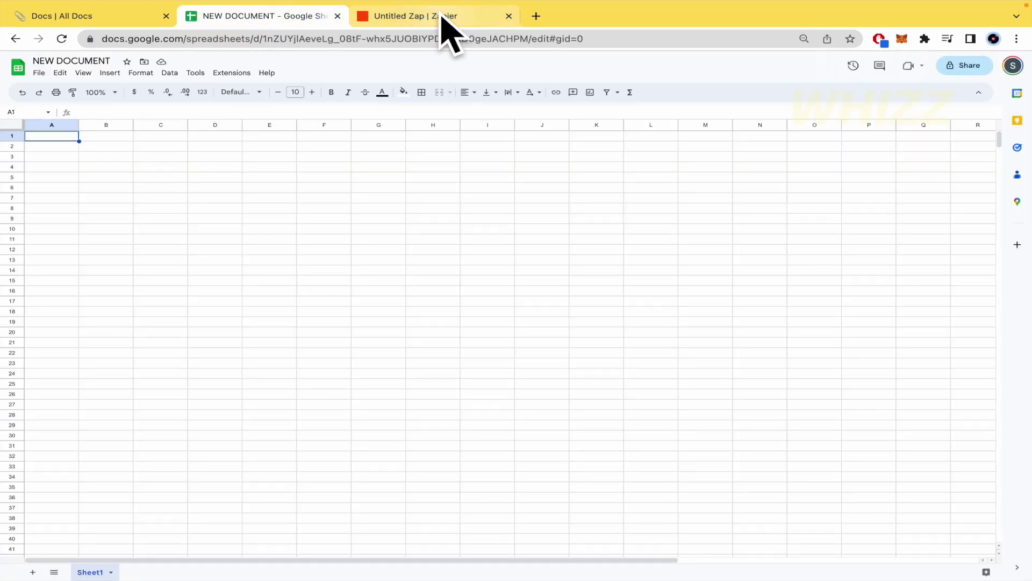
pyautogui.click(441, 17)
pyautogui.scroll(-3, 288, 430)
pyautogui.scroll(-4, 284, 425)
pyautogui.click(285, 427)
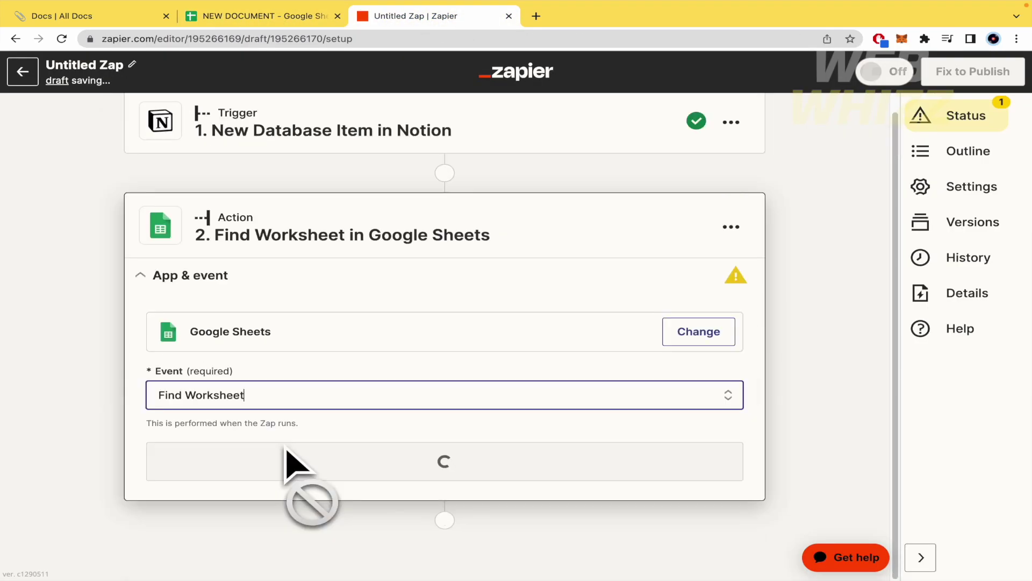
# Confirm the Find Worksheet event and the connected Google Sheets account.
pyautogui.click(365, 398)
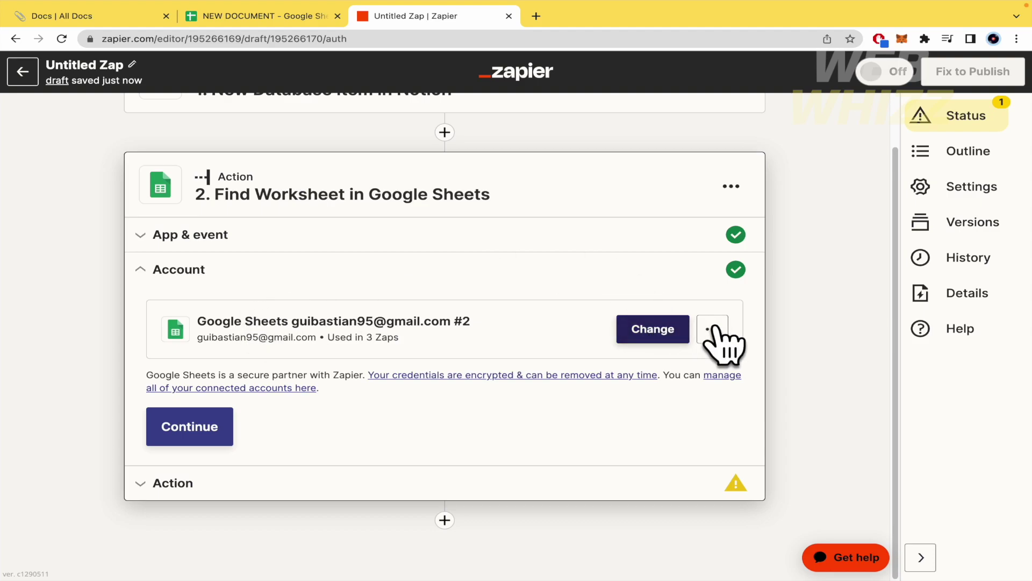
pyautogui.scroll(1, 731, 344)
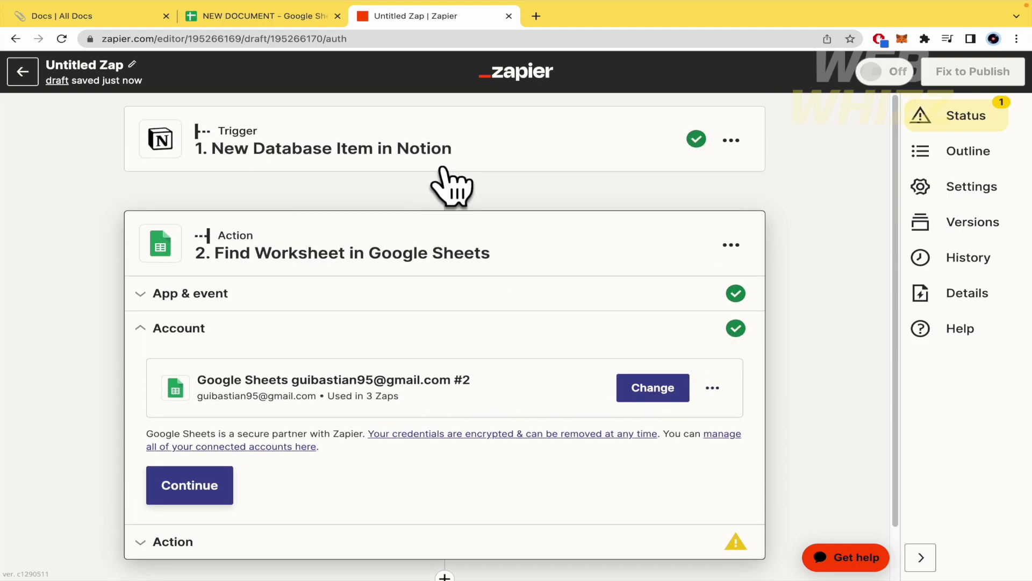
pyautogui.scroll(-1, 511, 172)
pyautogui.click(185, 437)
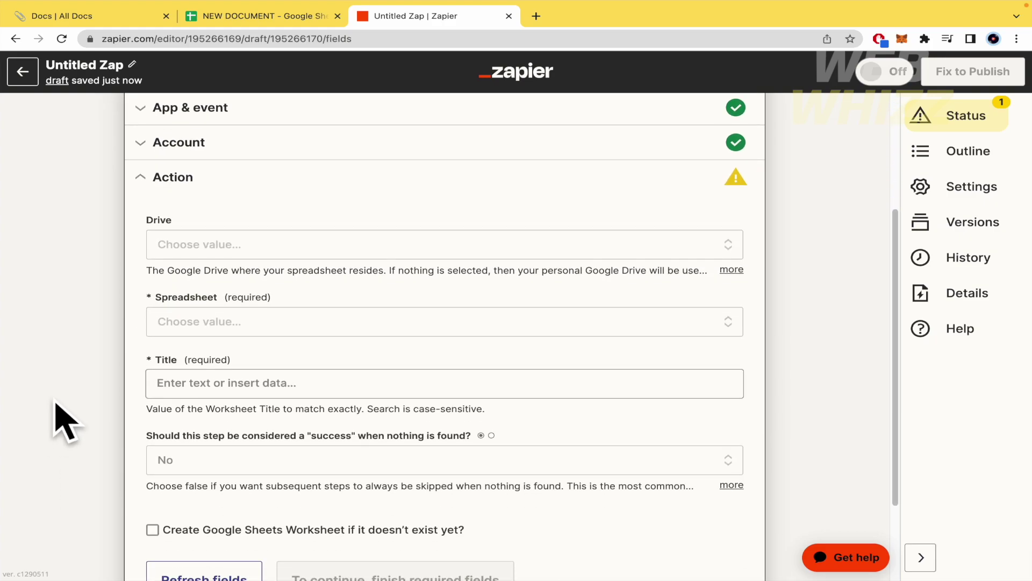
# Set Drive to My Google Drive and Spreadsheet to NEW DOCUMENT.
pyautogui.click(239, 256)
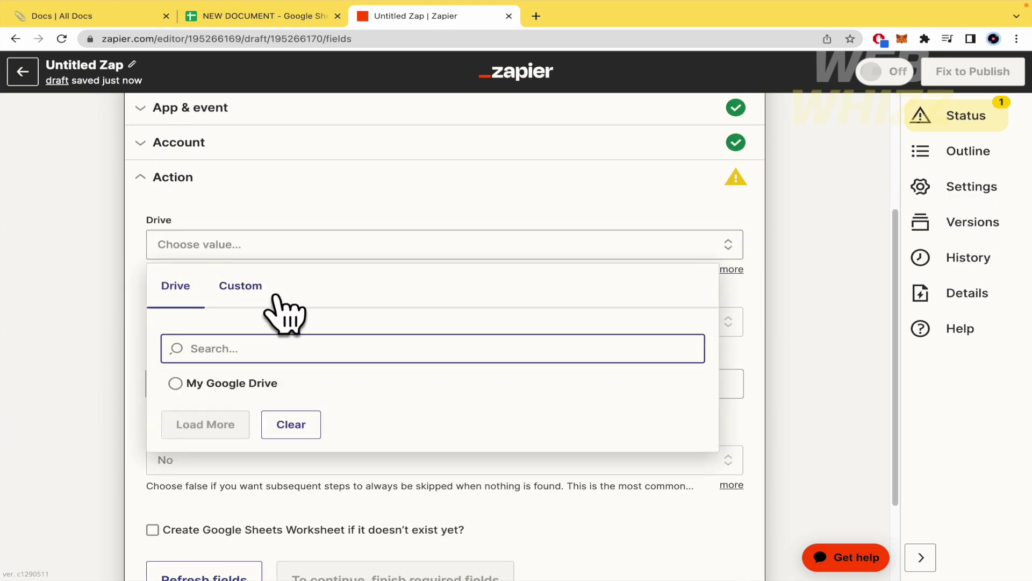
pyautogui.click(249, 391)
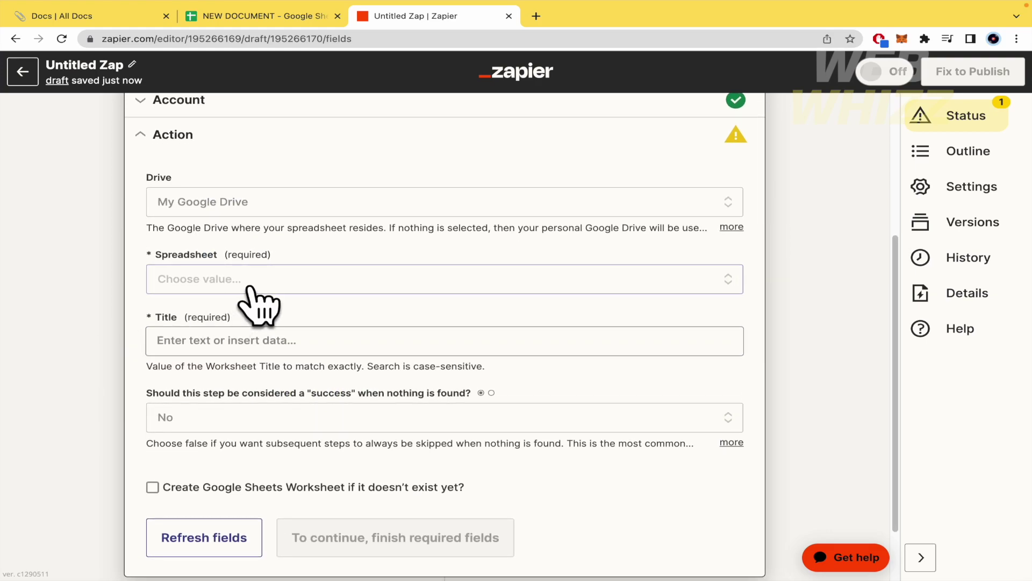
pyautogui.click(252, 293)
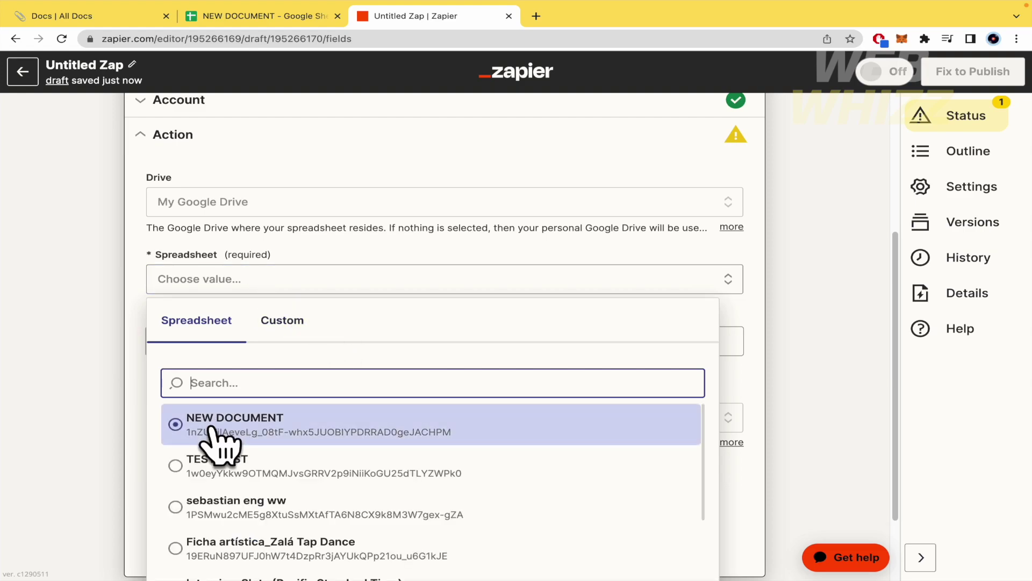
pyautogui.click(217, 426)
pyautogui.moveTo(11, 396)
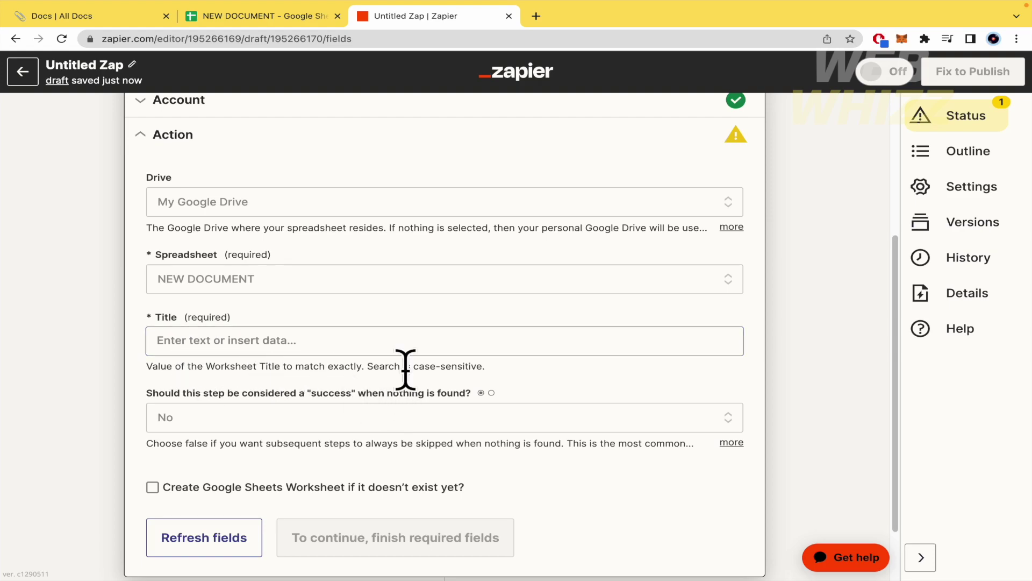
# Map the worksheet Title field to the Notion item's Title data pill.
pyautogui.click(429, 350)
pyautogui.scroll(-2, 43, 473)
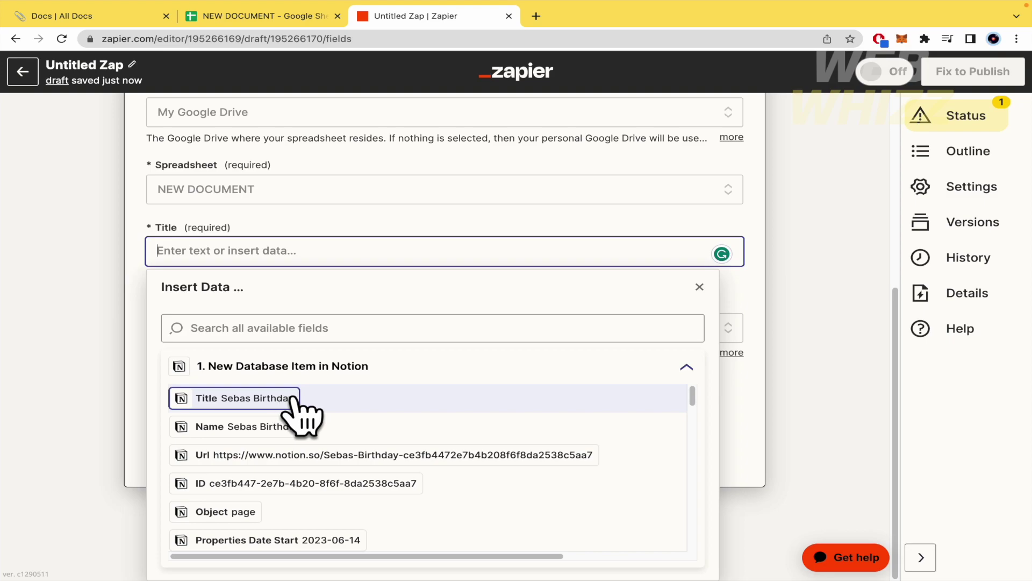
pyautogui.click(293, 401)
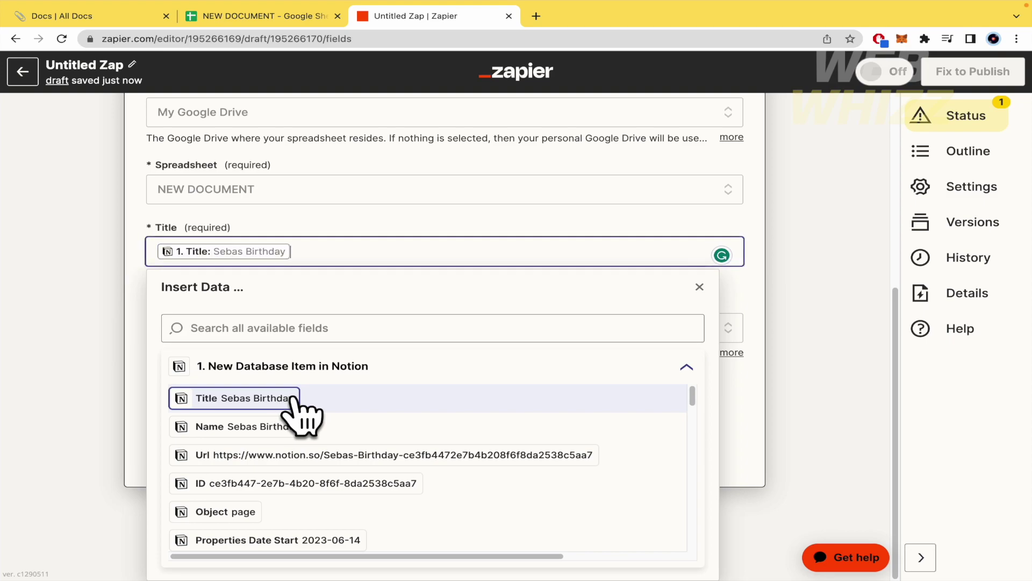
pyautogui.click(88, 346)
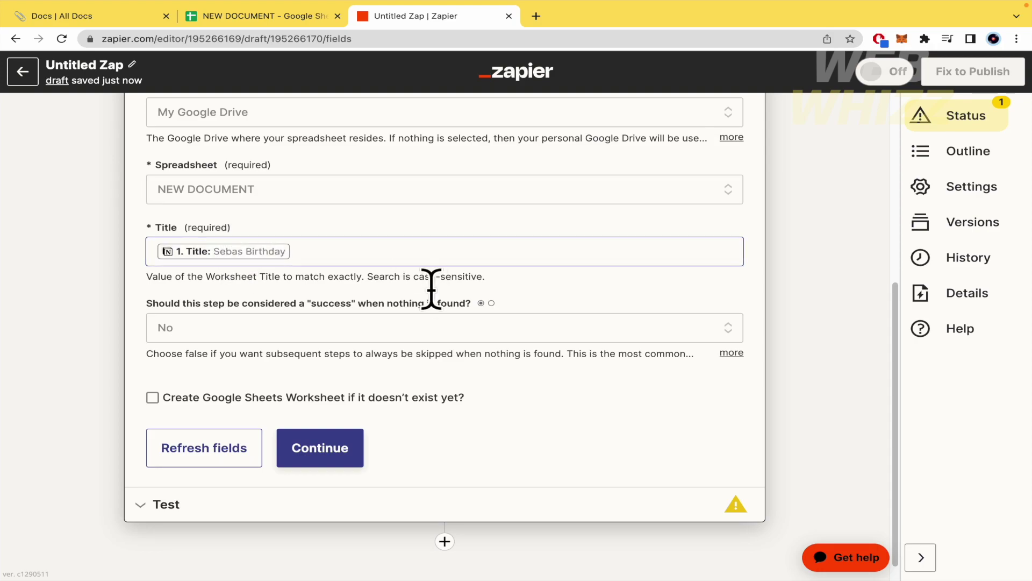
# Run a first worksheet test, then enable creating the worksheet when it doesn't exist.
pyautogui.click(321, 449)
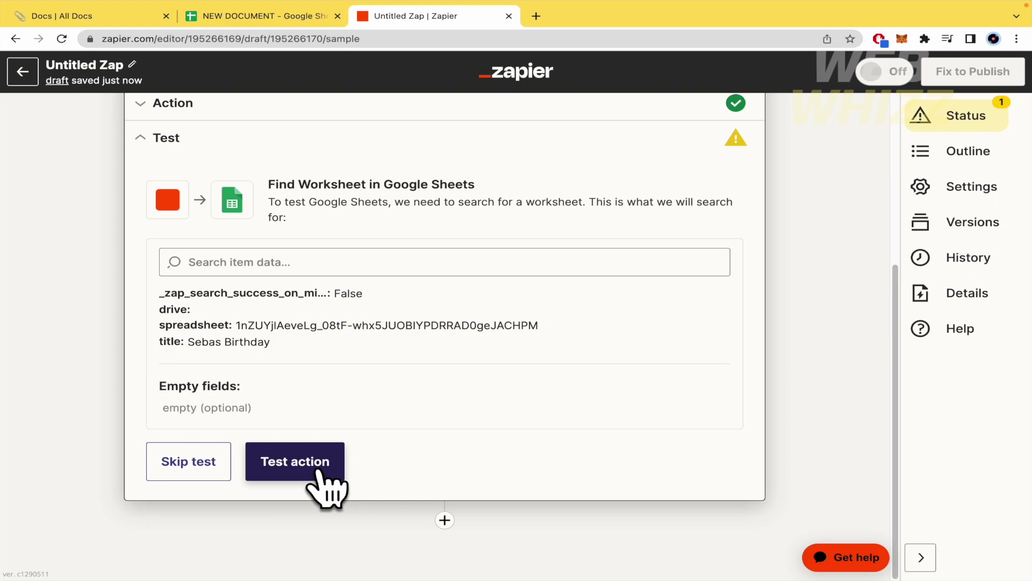
pyautogui.click(317, 468)
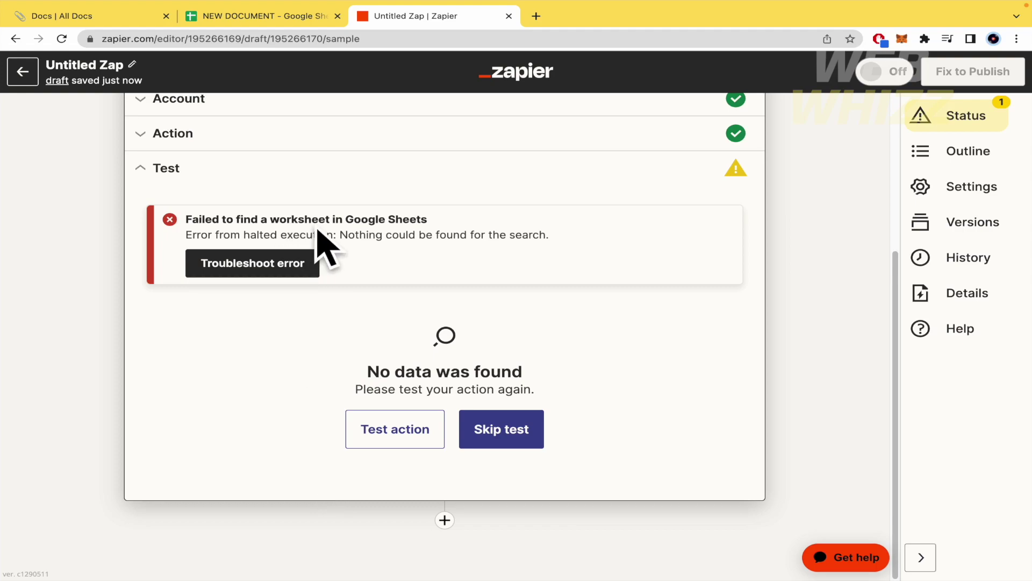
pyautogui.scroll(1, 365, 243)
pyautogui.click(330, 173)
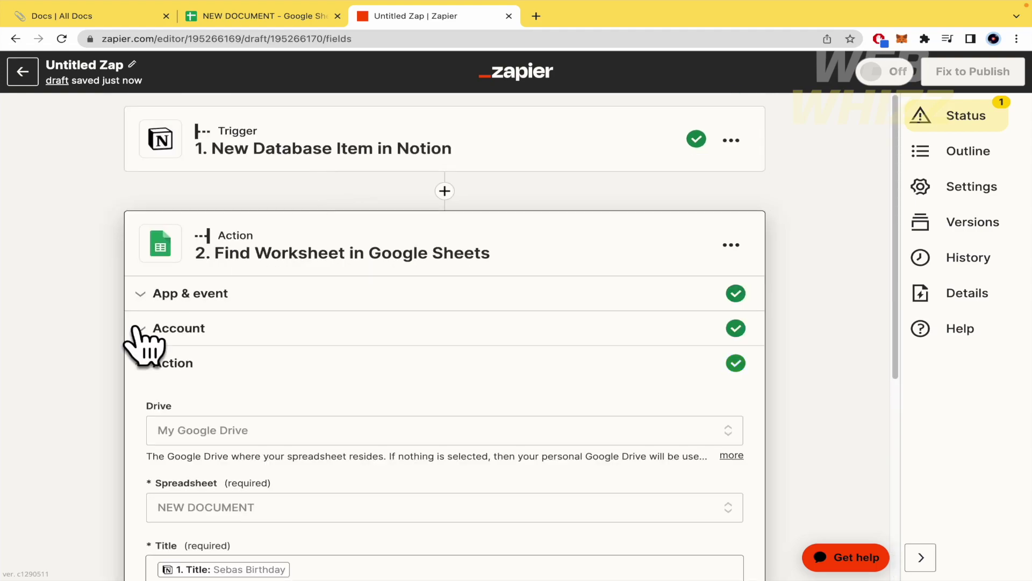
pyautogui.scroll(-3, 110, 379)
pyautogui.click(154, 447)
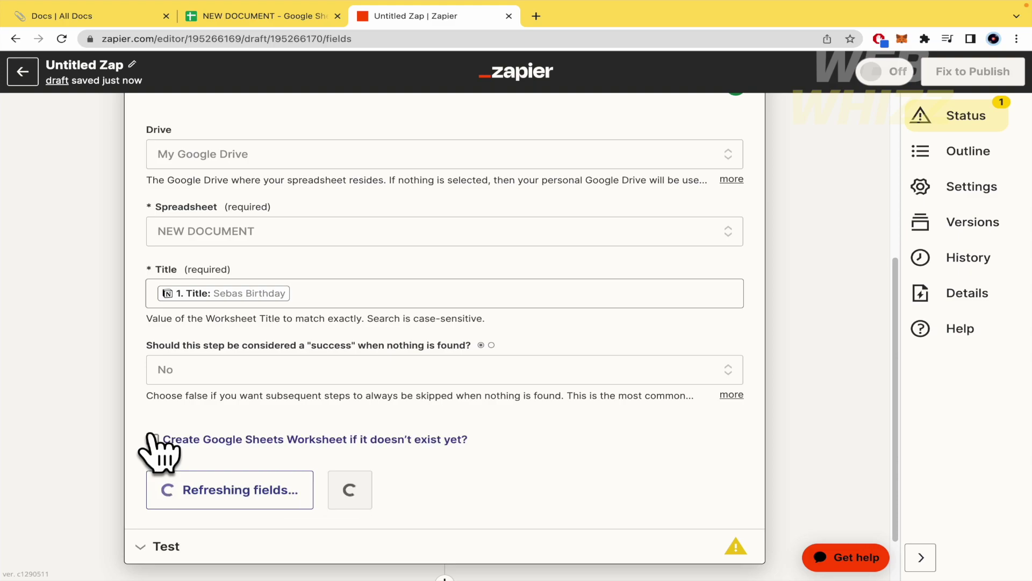
# Add the Notion item's Title as the first worksheet header.
pyautogui.scroll(-3, 113, 419)
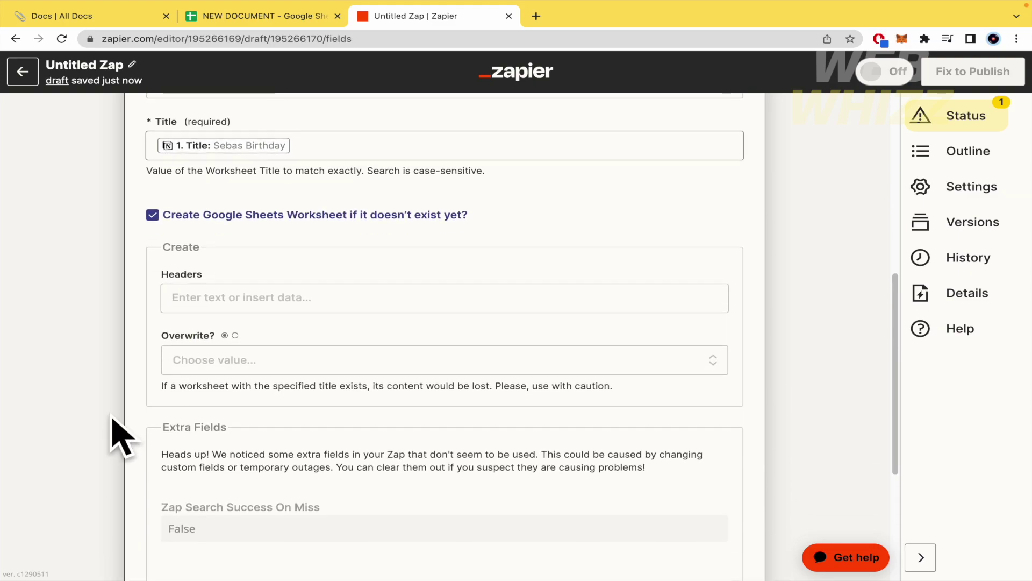
pyautogui.click(260, 297)
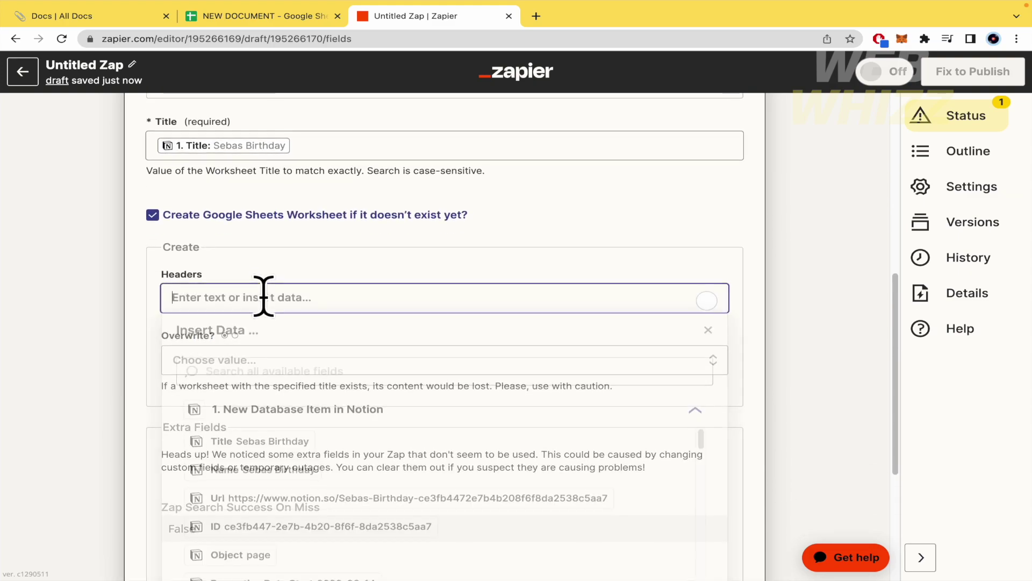
pyautogui.click(271, 424)
pyautogui.click(286, 375)
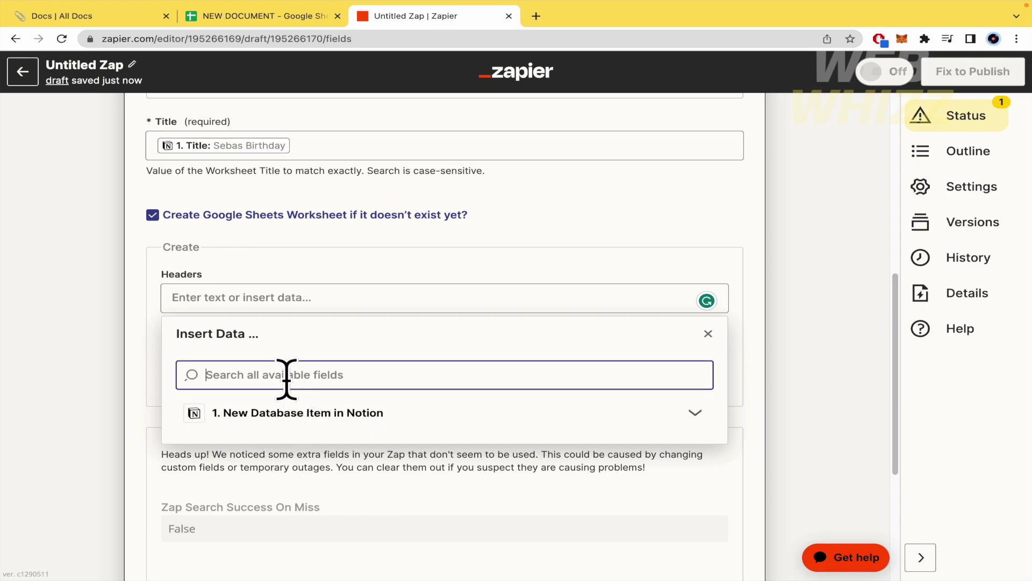
pyautogui.click(695, 412)
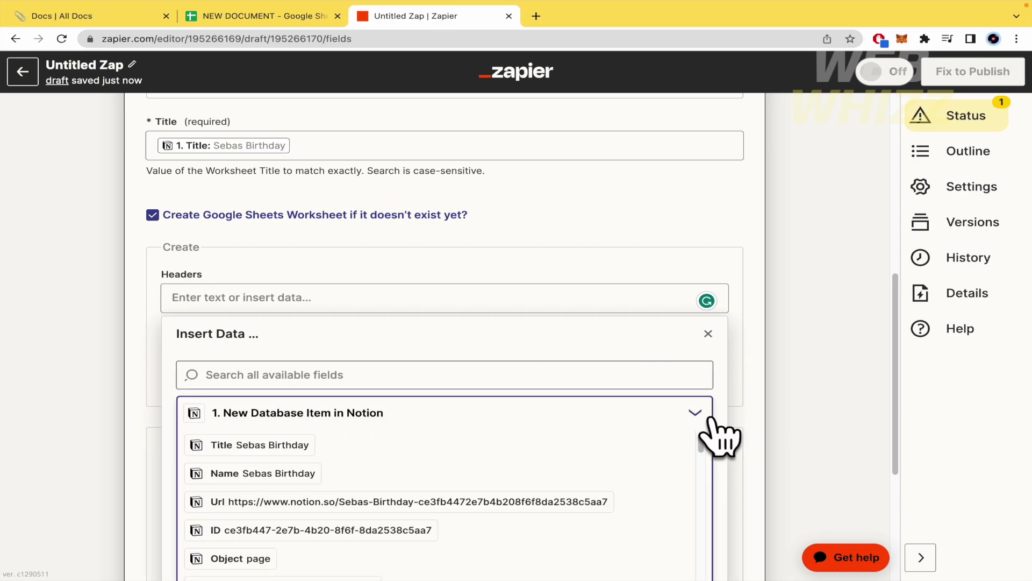
pyautogui.click(290, 445)
pyautogui.click(45, 387)
# Add the Notion Name and Url fields as the next two headers.
pyautogui.scroll(-2, 65, 397)
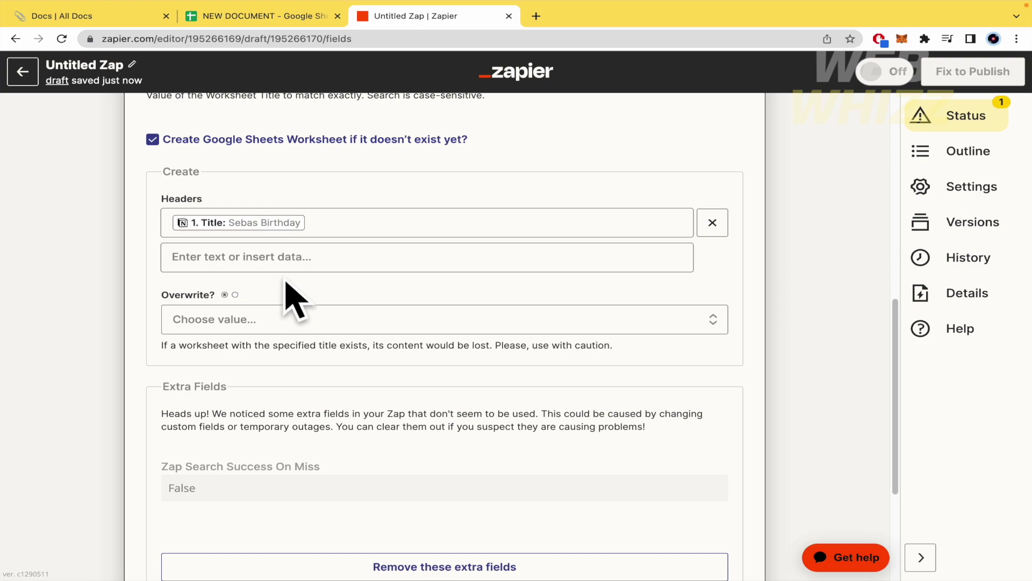
pyautogui.click(304, 261)
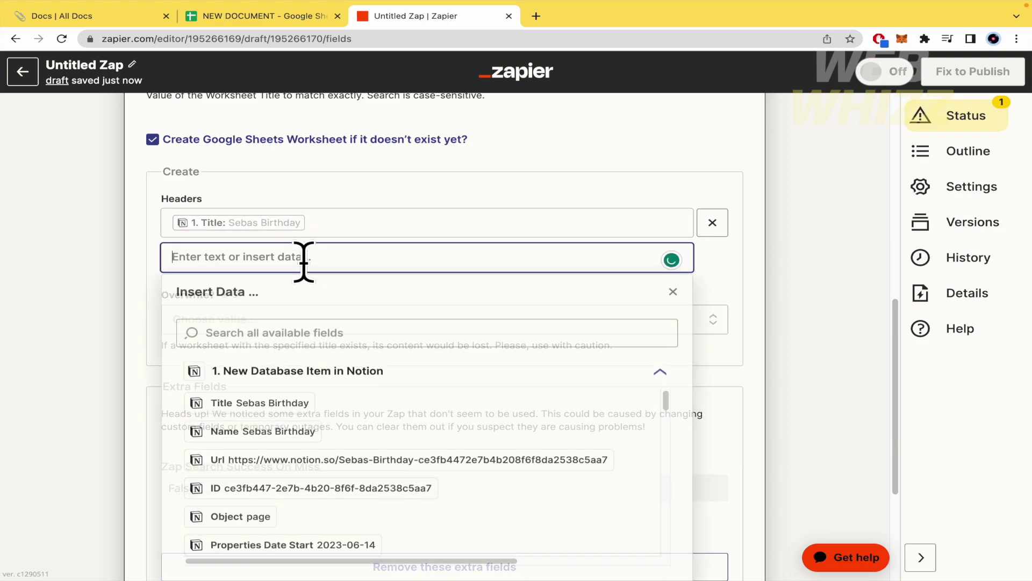
pyautogui.click(284, 433)
pyautogui.click(51, 371)
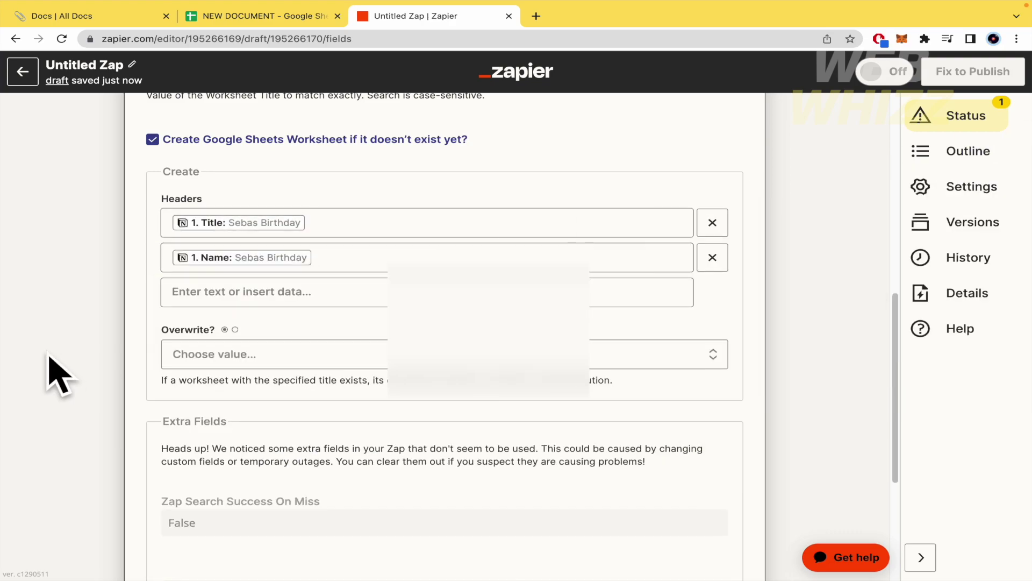
pyautogui.click(288, 286)
pyautogui.scroll(-3, 287, 462)
pyautogui.scroll(2, 288, 463)
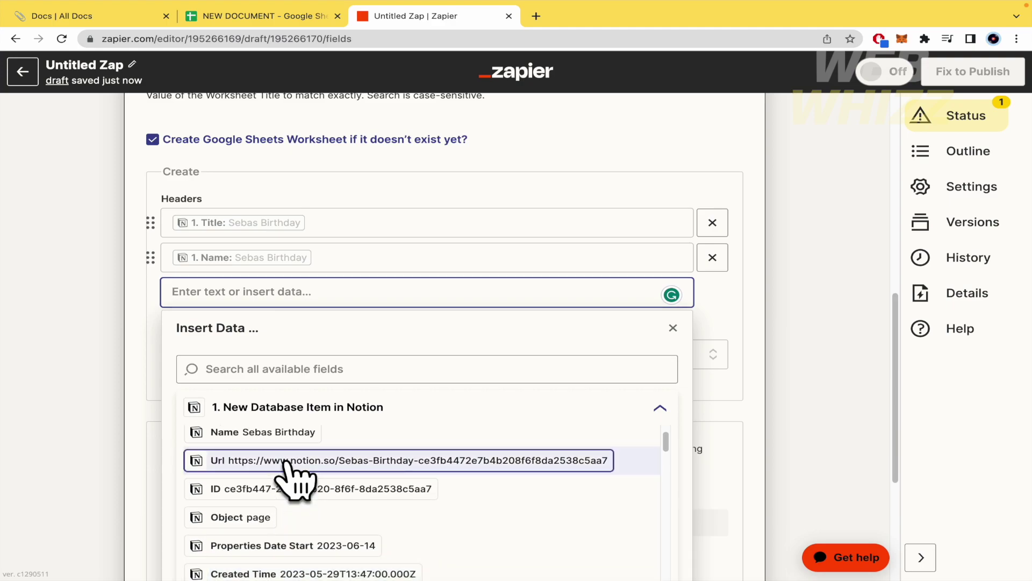
pyautogui.click(289, 461)
pyautogui.click(72, 349)
# Add the Notion Status and Email fields as worksheet headers.
pyautogui.click(276, 329)
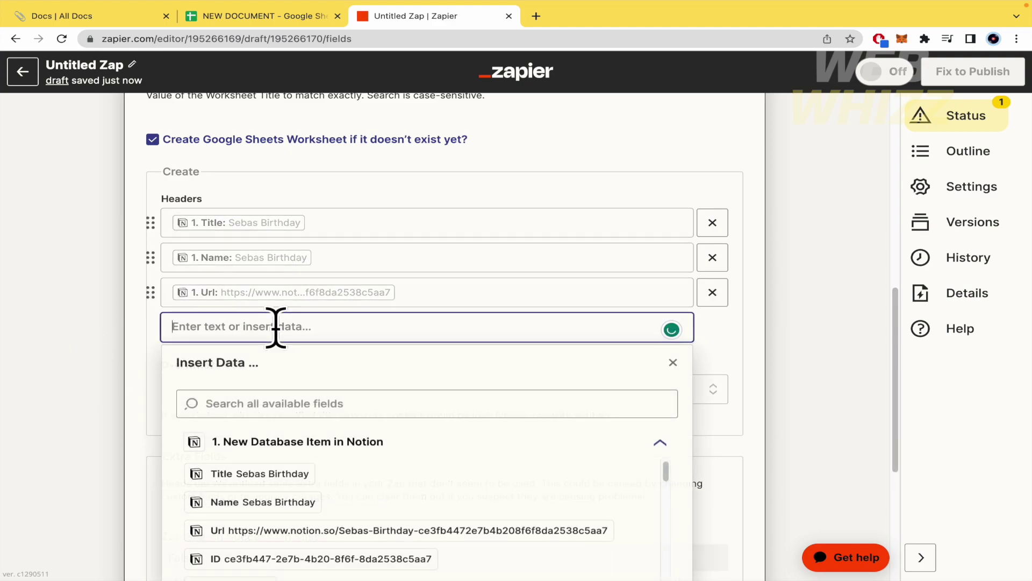
pyautogui.scroll(-4, 288, 477)
pyautogui.scroll(-5, 317, 435)
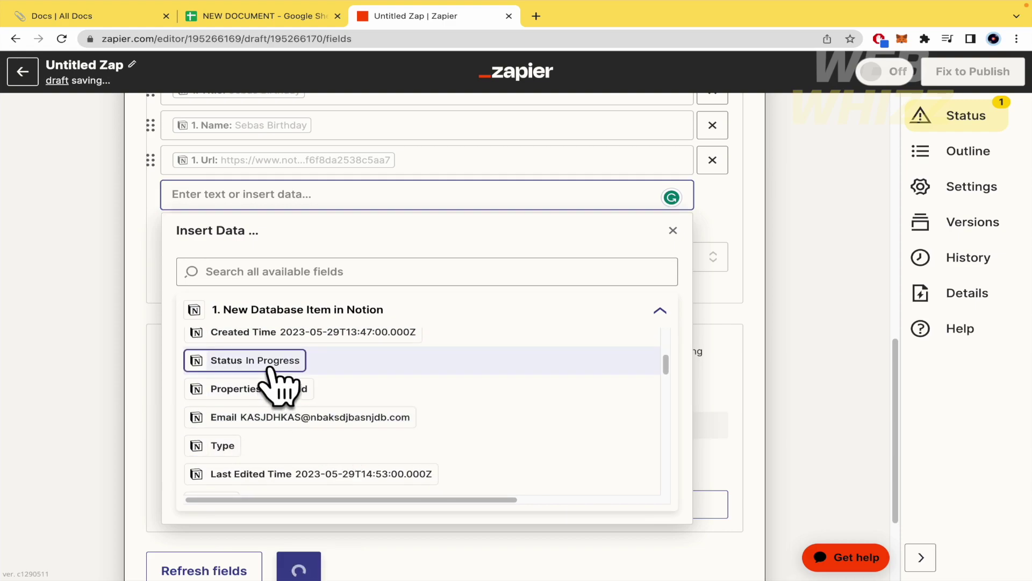
pyautogui.click(258, 361)
pyautogui.click(92, 371)
pyautogui.click(251, 229)
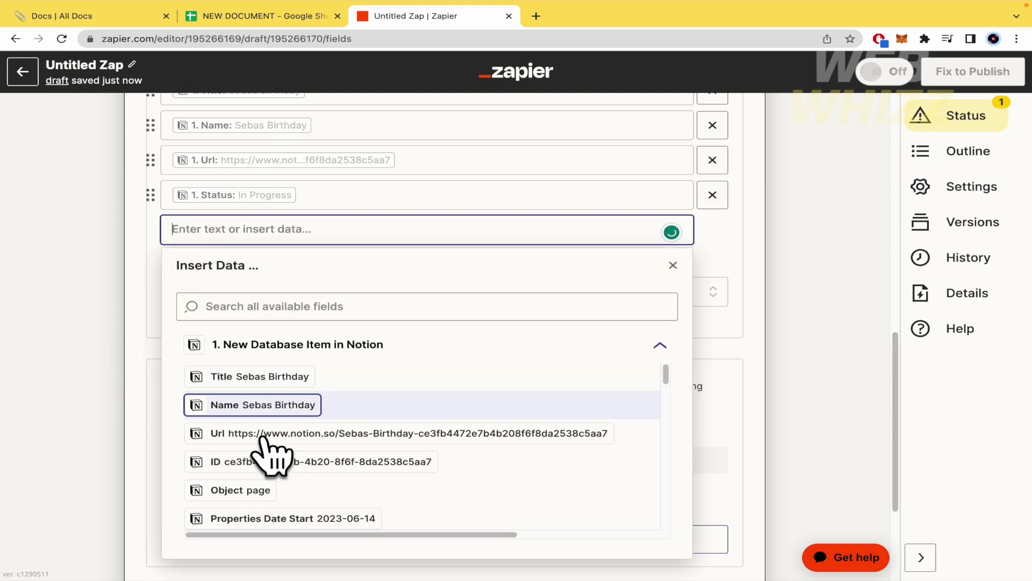
pyautogui.scroll(-3, 275, 450)
pyautogui.scroll(-2, 325, 468)
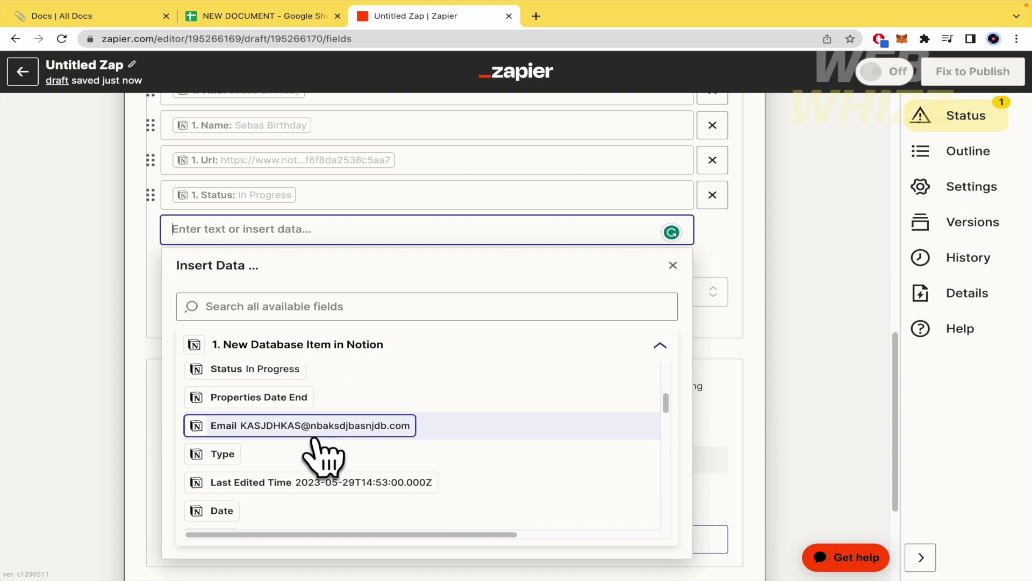
pyautogui.scroll(-1, 323, 436)
pyautogui.click(315, 403)
# Add the Notion Phone field as a final header and review the mapped headers.
pyautogui.click(38, 296)
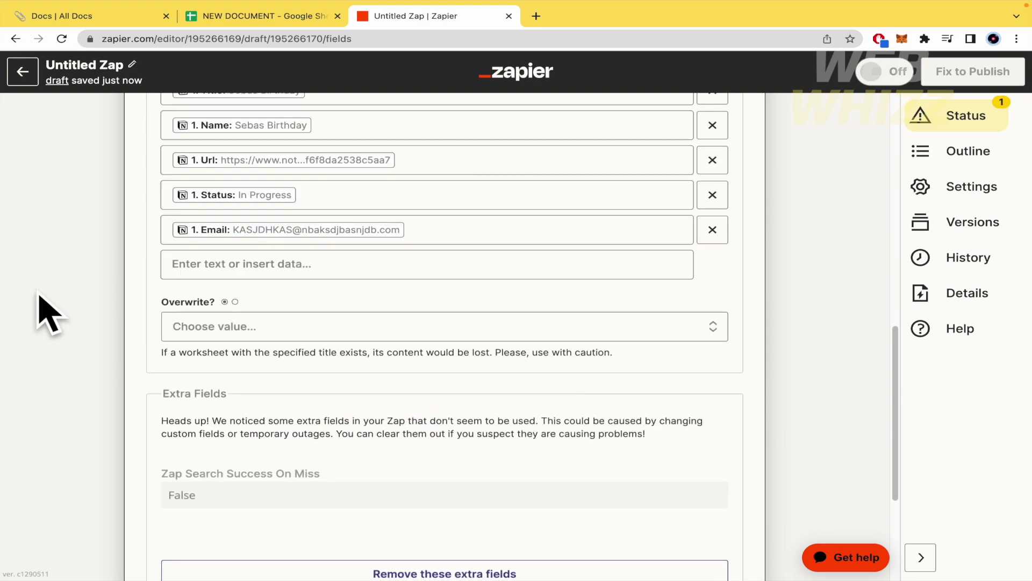
pyautogui.click(240, 265)
pyautogui.scroll(-2, 282, 533)
pyautogui.scroll(-3, 344, 511)
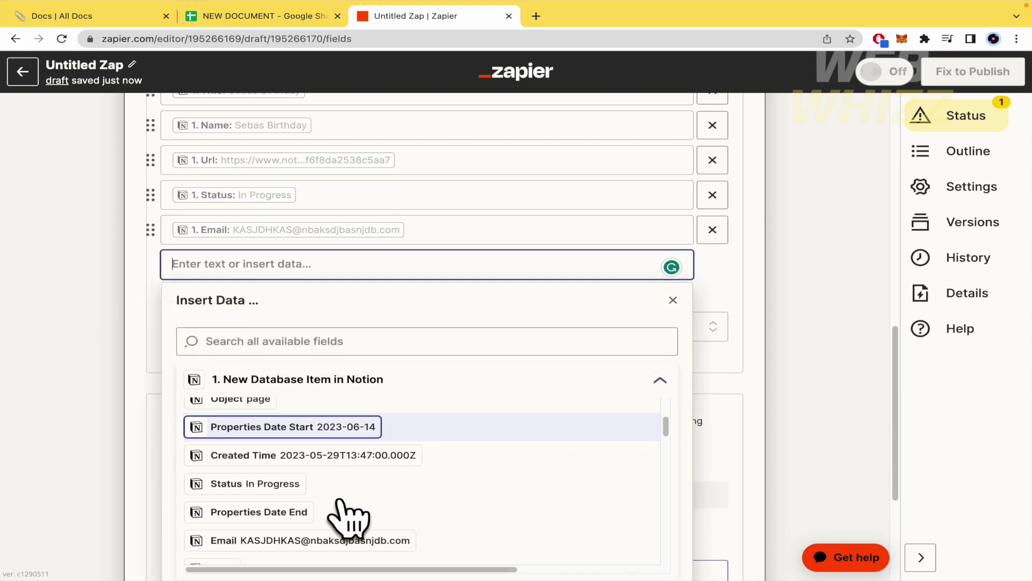
pyautogui.scroll(-5, 315, 508)
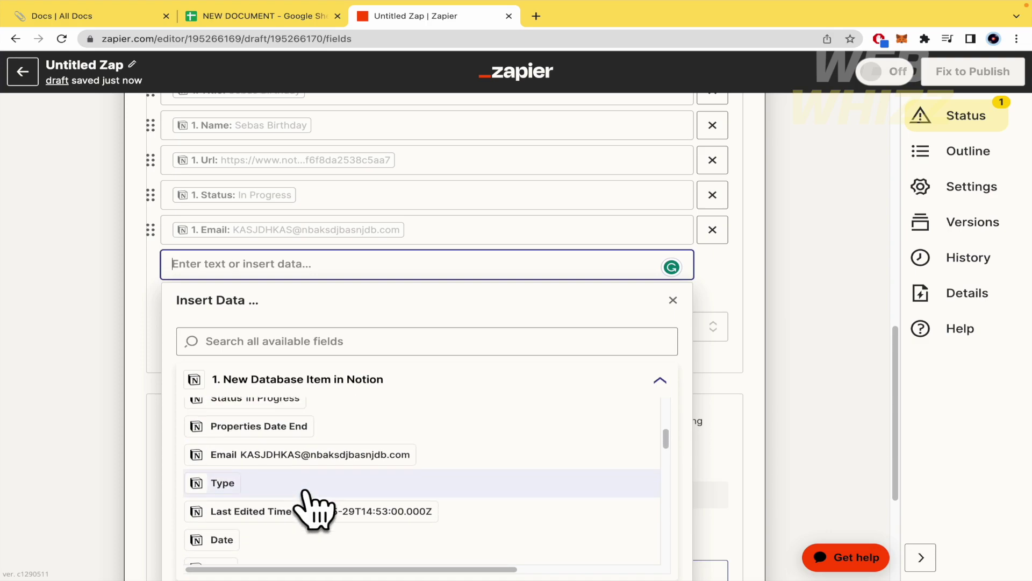
pyautogui.scroll(-3, 316, 510)
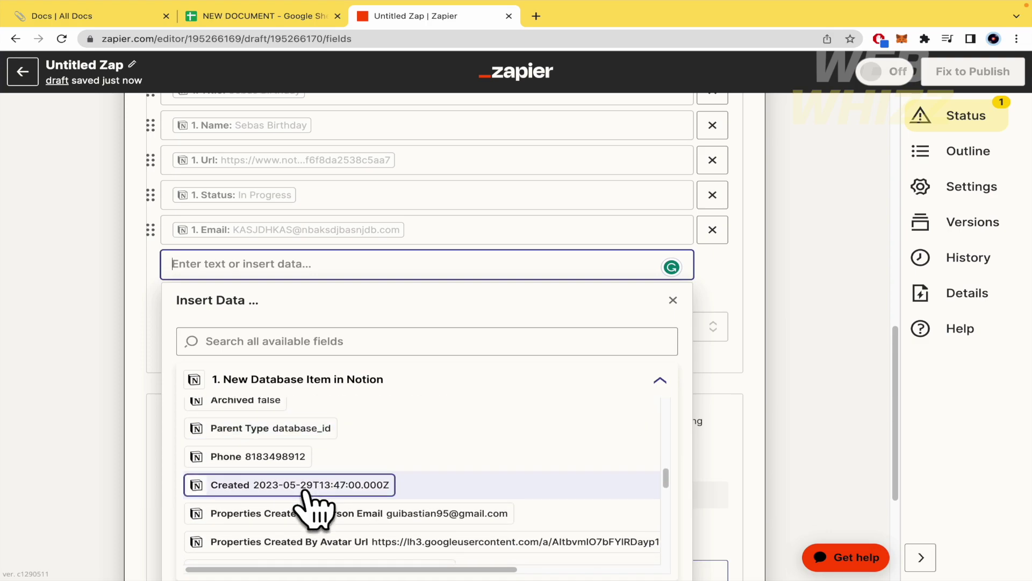
pyautogui.click(83, 387)
pyautogui.scroll(2, 88, 398)
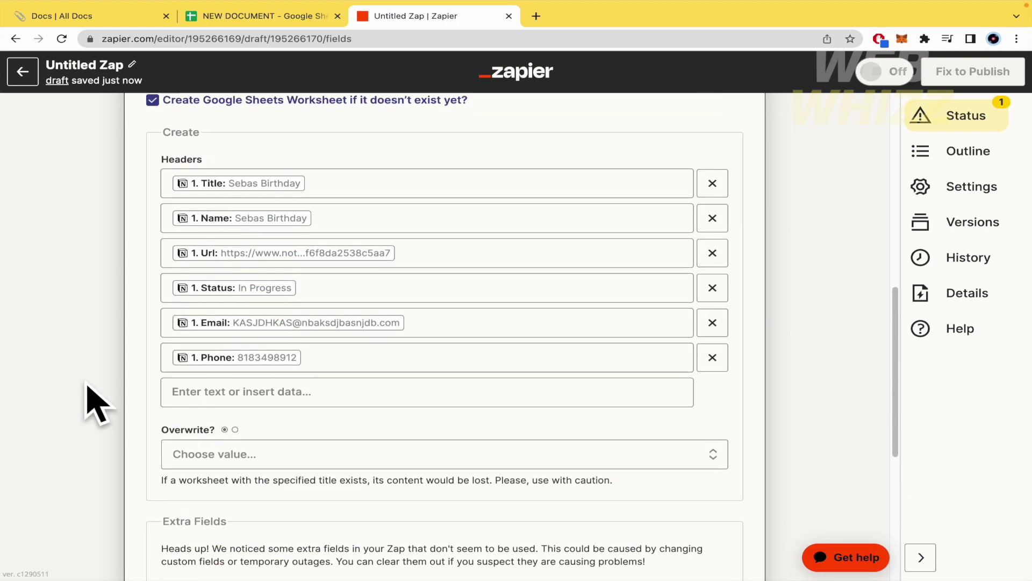
pyautogui.scroll(-4, 86, 444)
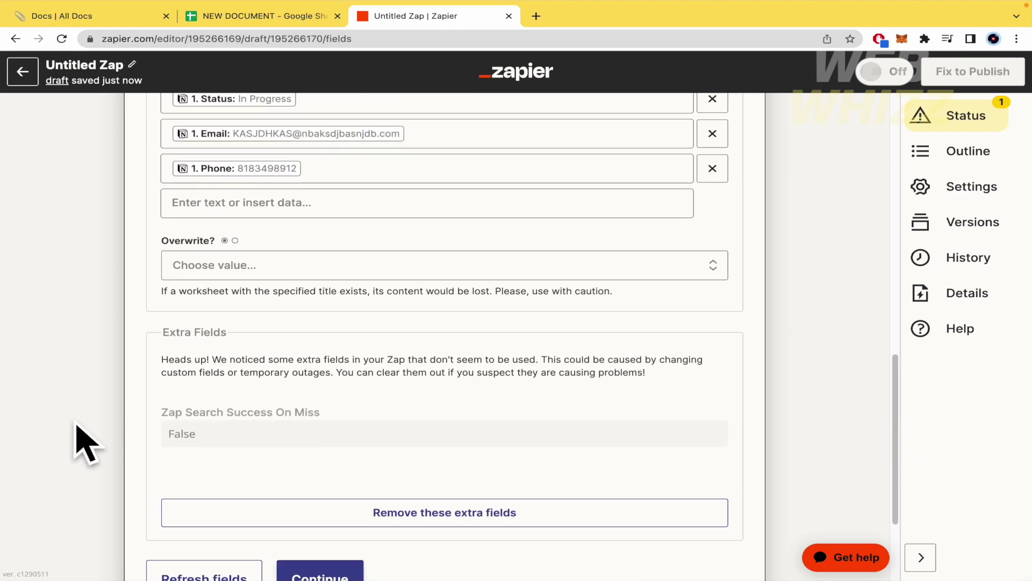
pyautogui.scroll(-2, 81, 444)
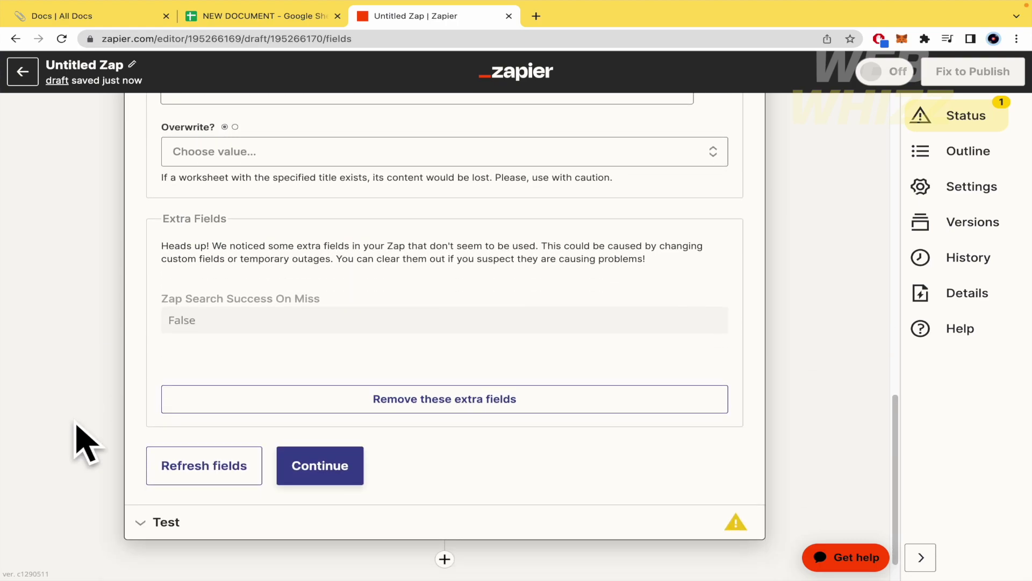
pyautogui.scroll(10, 87, 443)
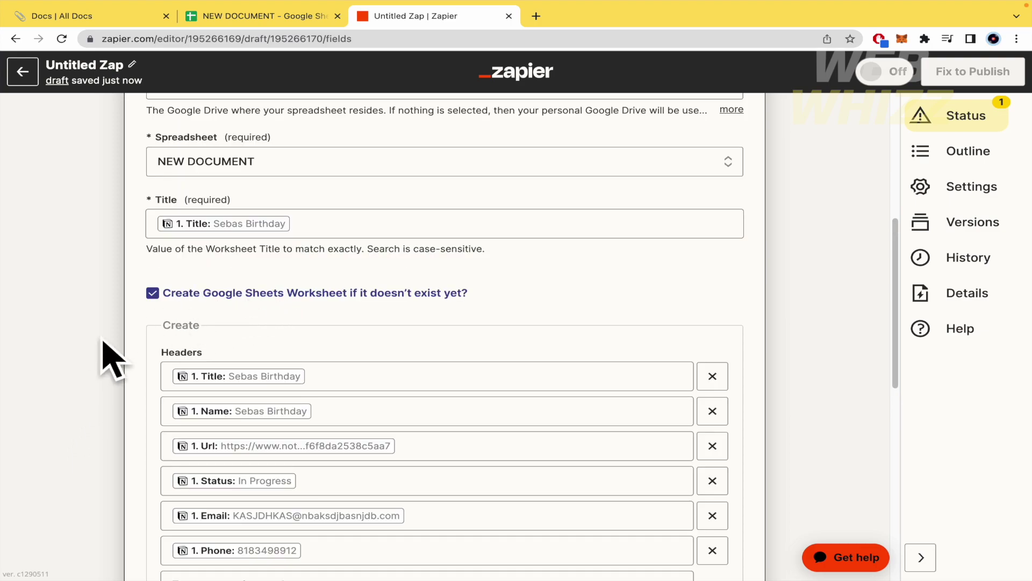
pyautogui.scroll(4, 105, 349)
pyautogui.scroll(-14, 105, 357)
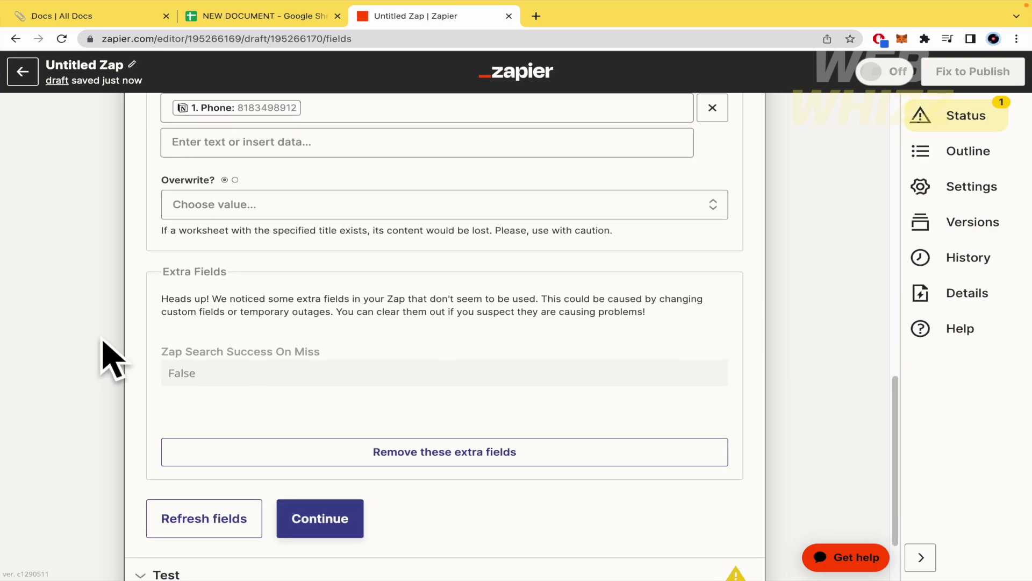
# Save the Find Worksheet settings, rerun its test successfully, and publish the Zap.
pyautogui.click(340, 426)
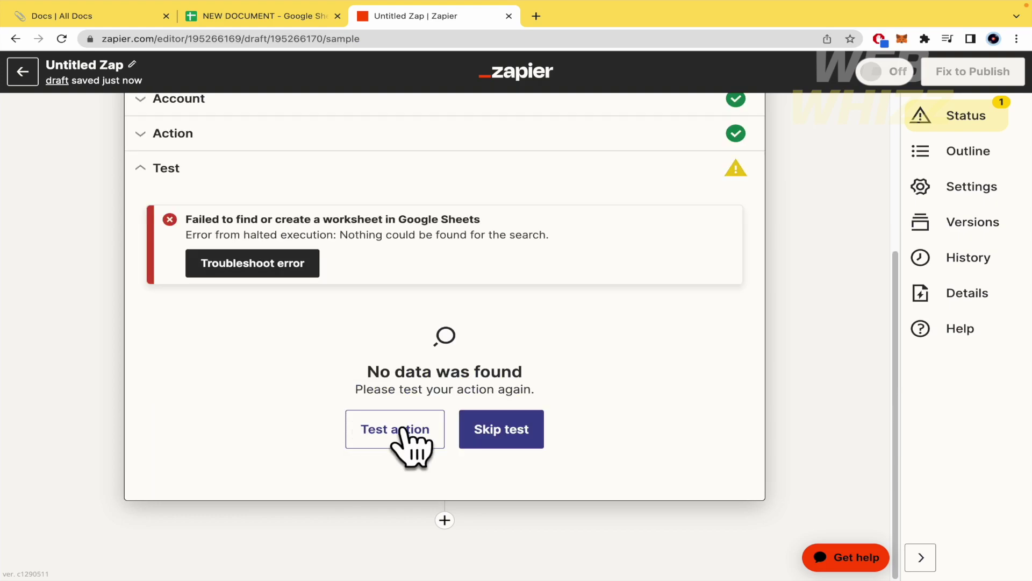
pyautogui.click(495, 442)
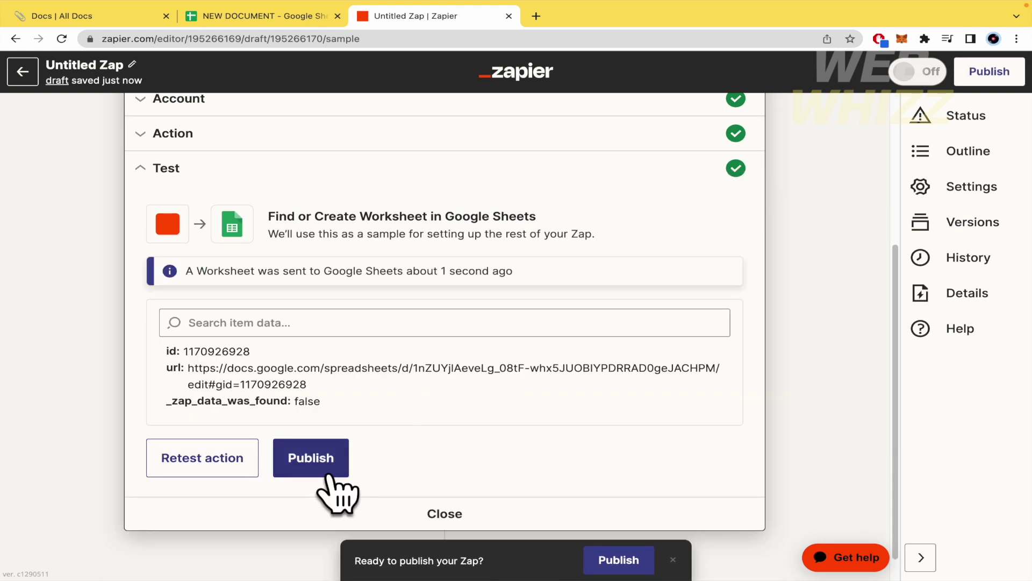
pyautogui.click(324, 469)
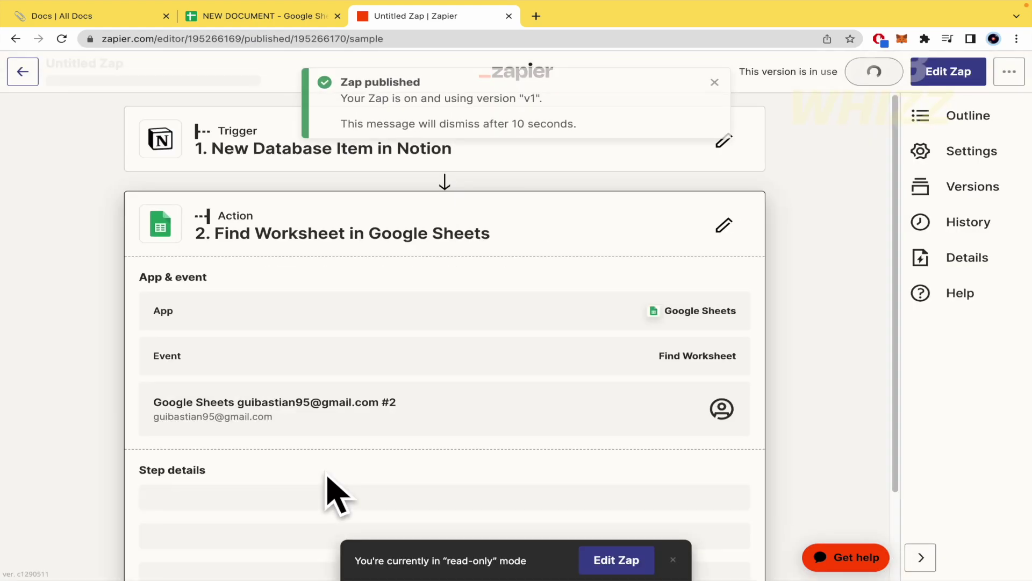
# Reopen NEW DOCUMENT from the Sheets file list and show the new birthday worksheet.
pyautogui.click(251, 19)
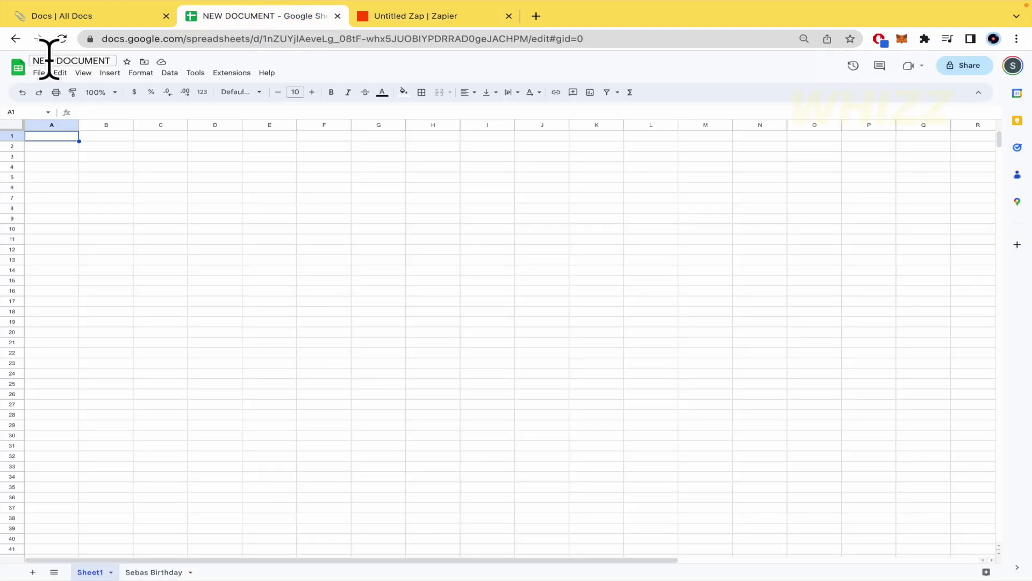
pyautogui.click(18, 70)
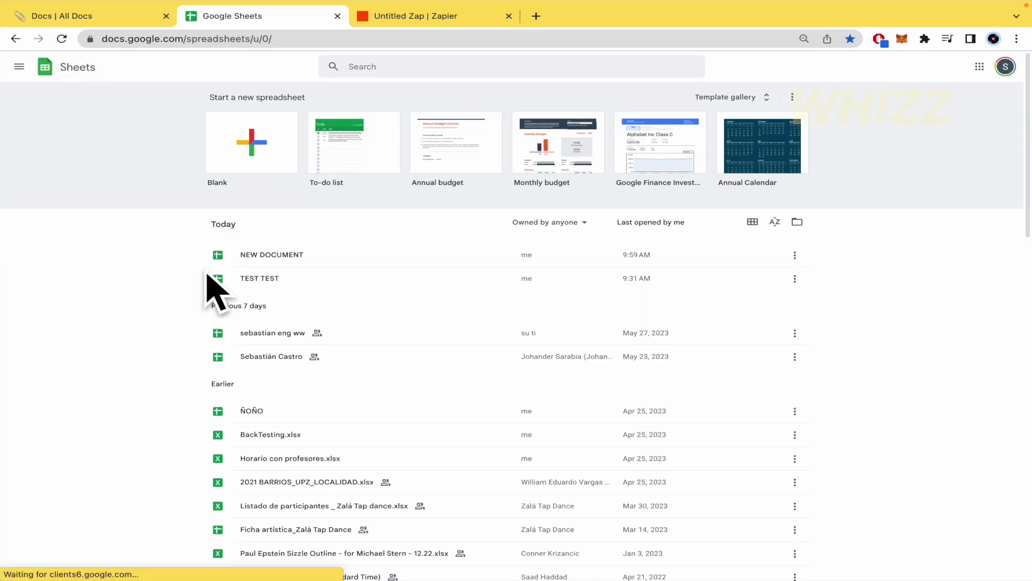
pyautogui.click(355, 264)
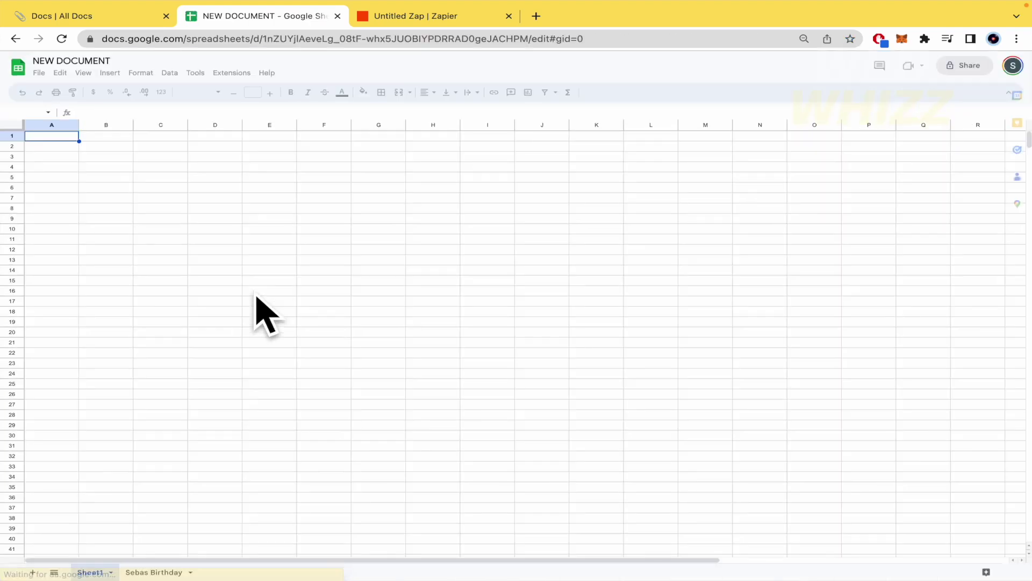
pyautogui.scroll(-1, 225, 409)
pyautogui.click(146, 574)
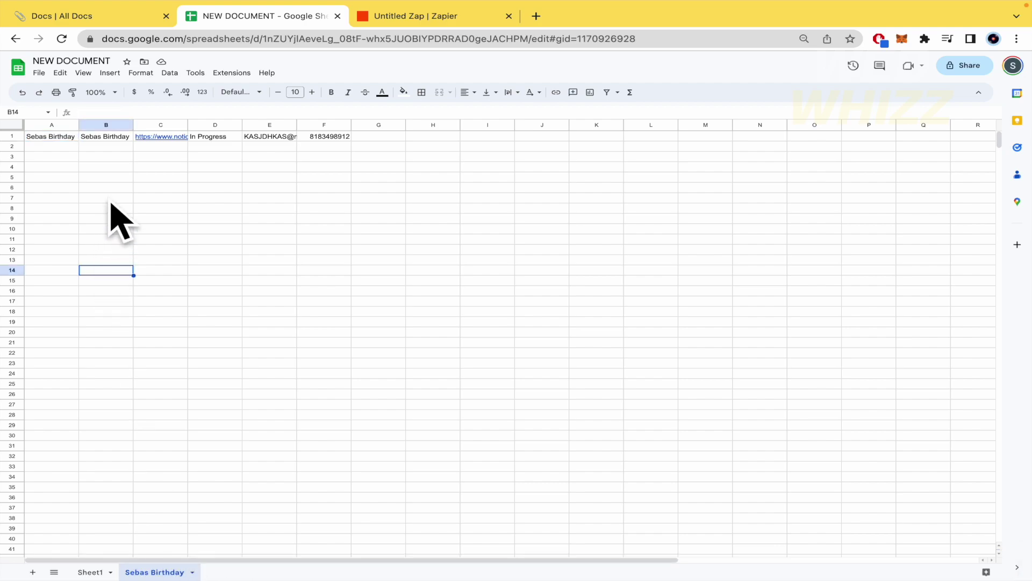
# Widen column C to reveal the Notion URL, comparing against the Notion Docs database.
pyautogui.moveTo(187, 124); pyautogui.dragTo(289, 121)
pyautogui.click(346, 200)
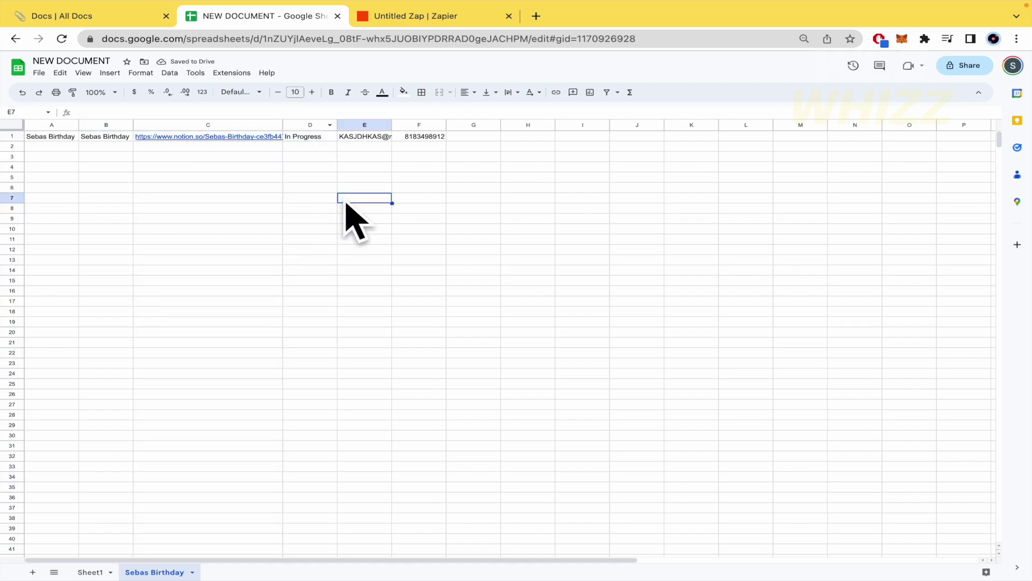
pyautogui.click(132, 13)
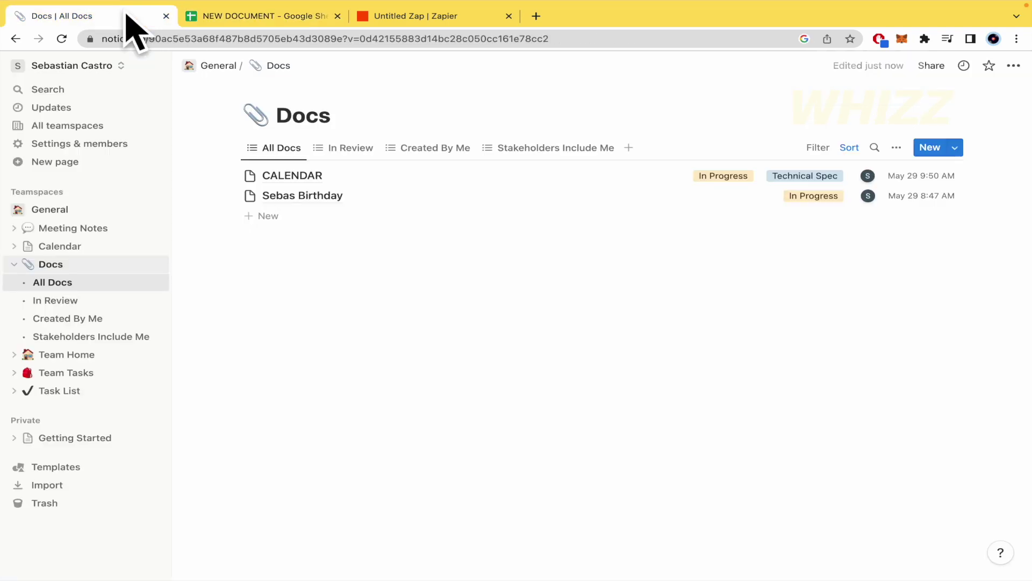
pyautogui.click(271, 16)
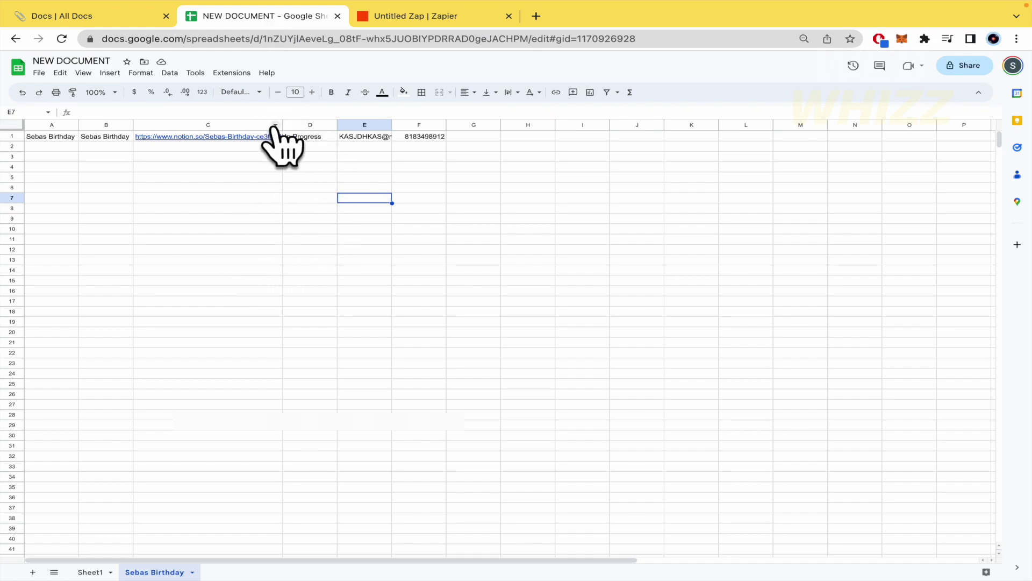
# Widen column C further for the URL and column E until the email fits.
pyautogui.moveTo(282, 125); pyautogui.dragTo(436, 124)
pyautogui.click(406, 124)
pyautogui.rightClick(487, 125)
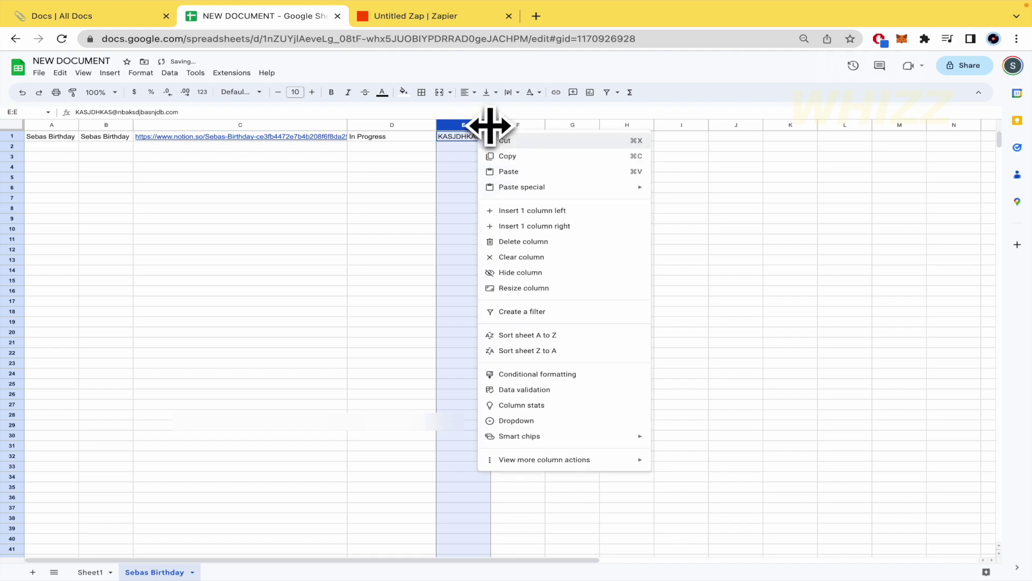
pyautogui.click(495, 125)
pyautogui.click(484, 178)
pyautogui.moveTo(490, 125); pyautogui.dragTo(742, 126)
pyautogui.moveTo(538, 125); pyautogui.dragTo(658, 126)
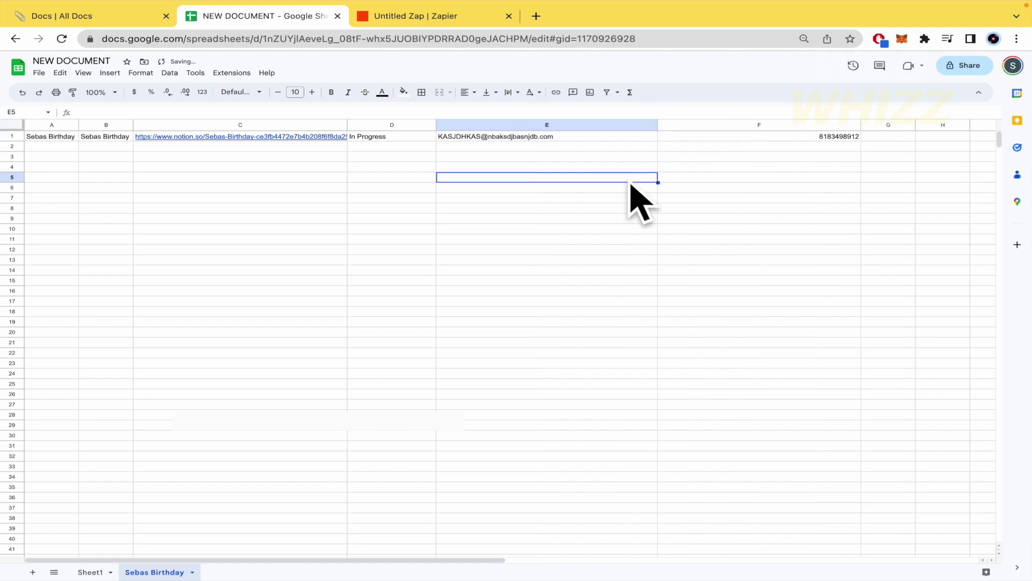
pyautogui.click(610, 218)
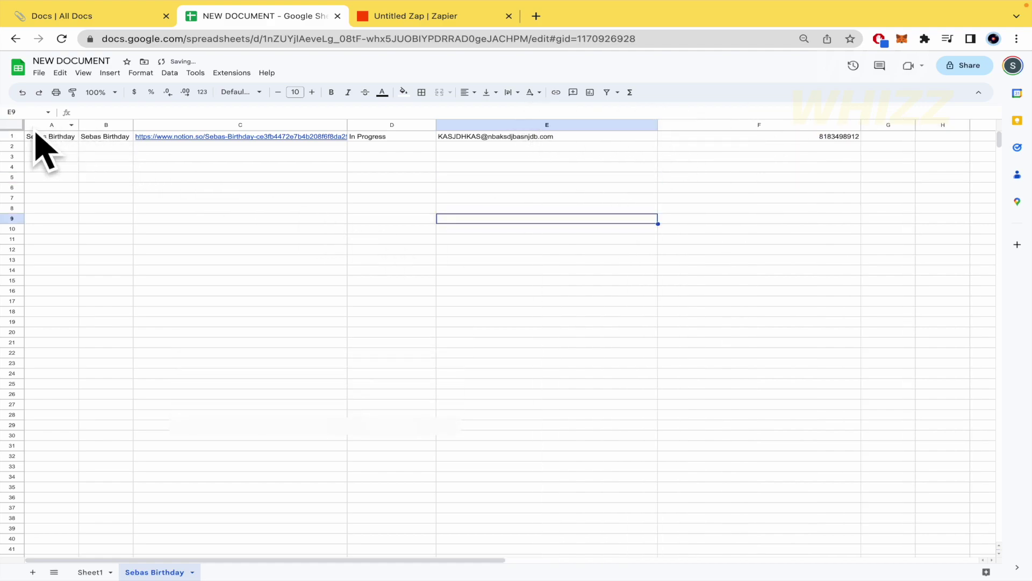
pyautogui.click(57, 126)
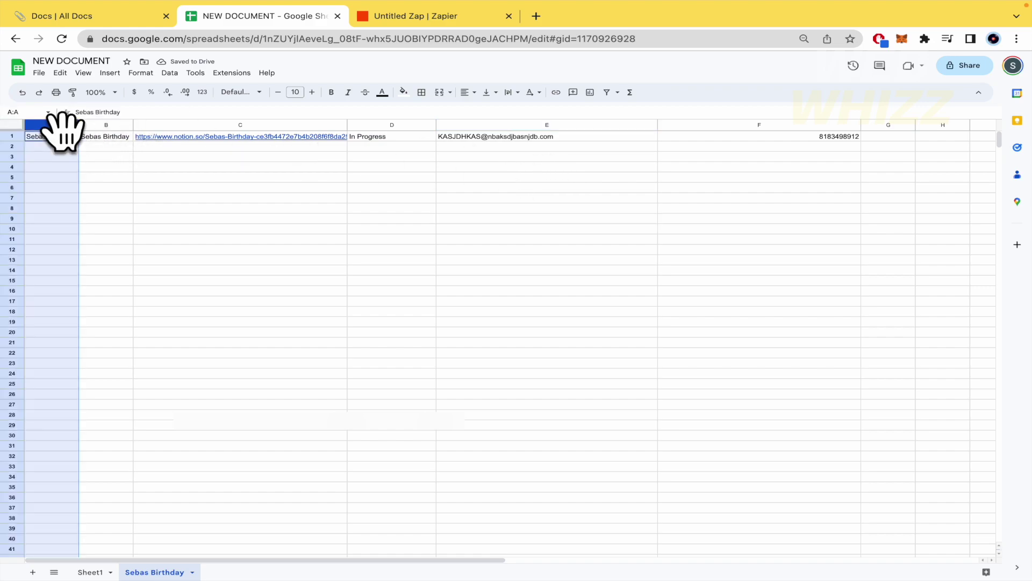
pyautogui.click(113, 156)
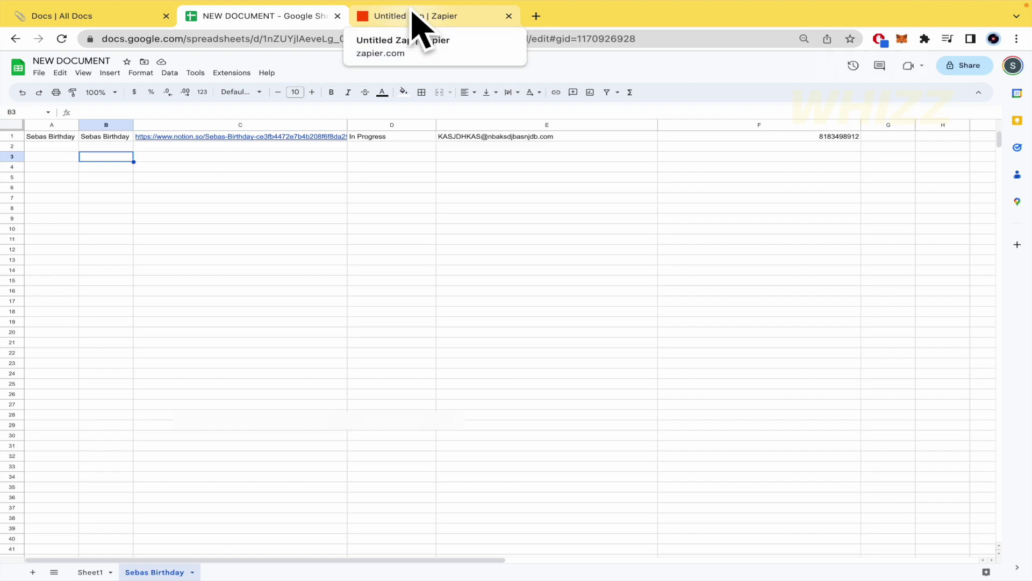
# Return to the Zap editor tab and scroll to the top of the published Zap.
pyautogui.click(418, 18)
pyautogui.scroll(10, 537, 250)
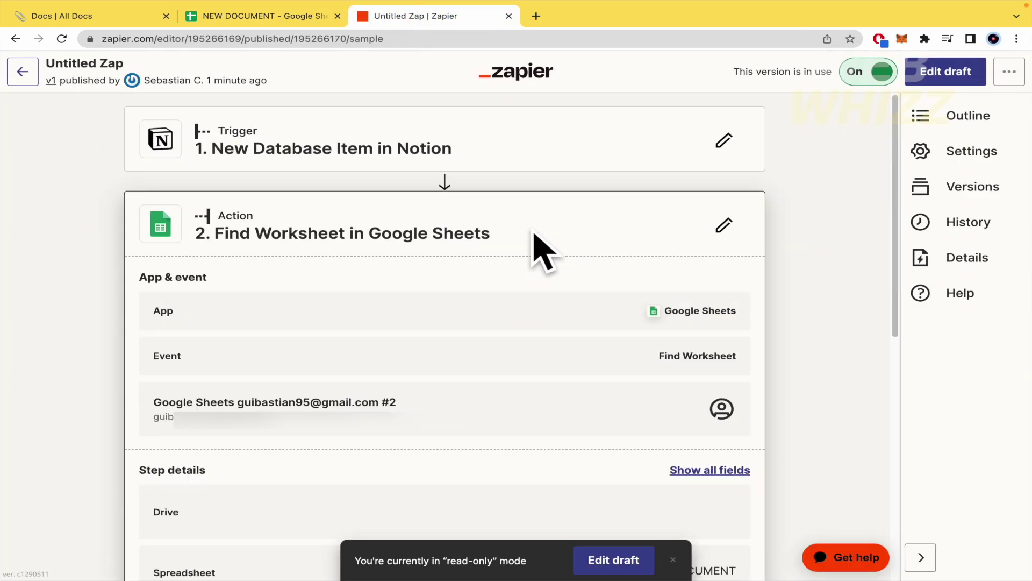